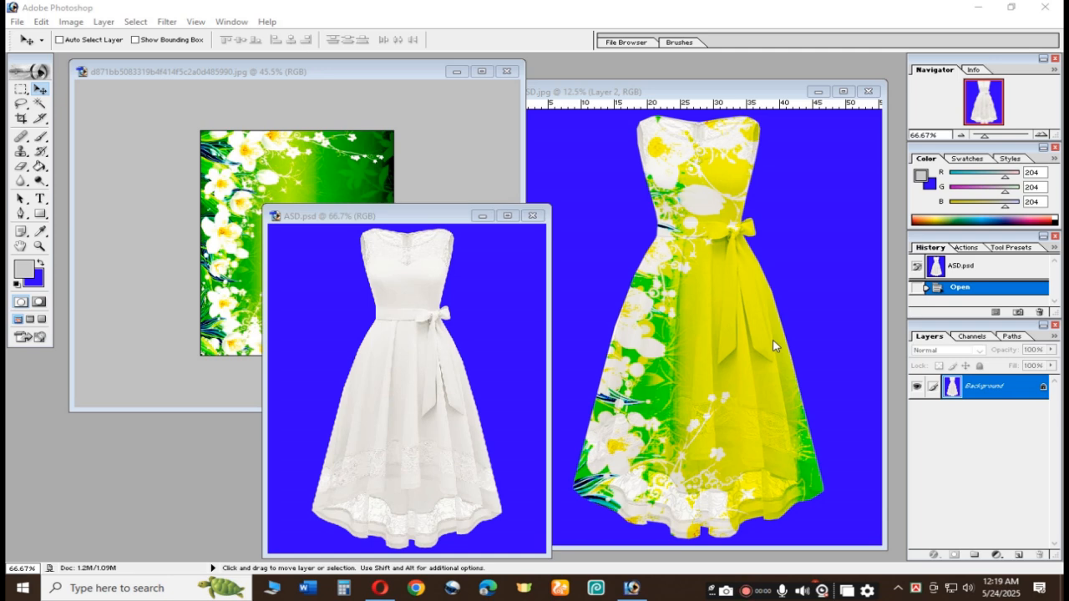
# Close the three open image documents
pyautogui.click(532, 215)
pyautogui.click(506, 71)
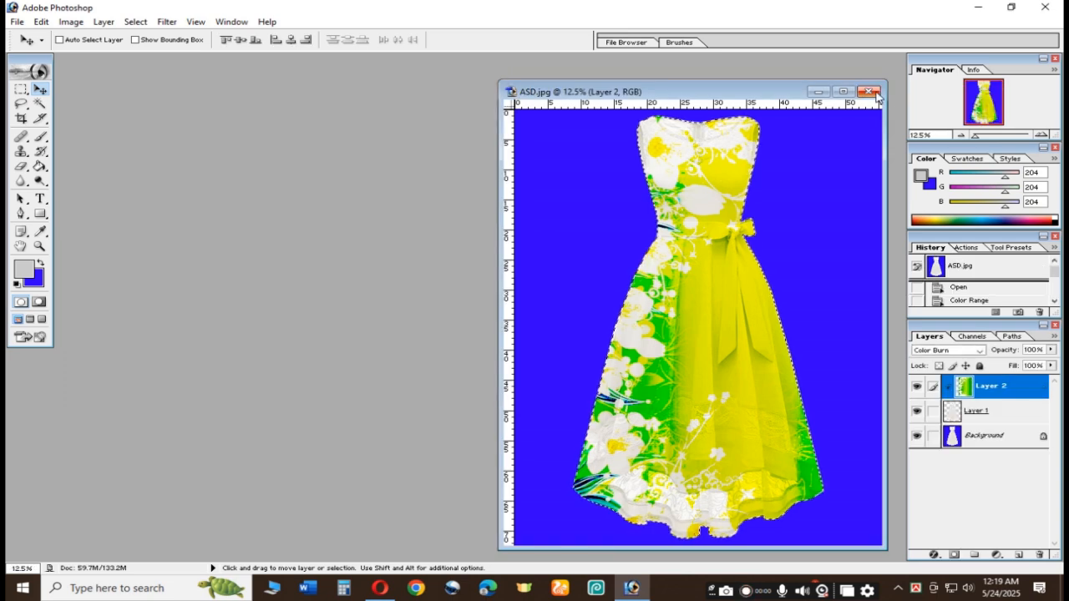
pyautogui.hotkey('ctrl', 'w')
pyautogui.click(534, 222)
# Open the ASD dress image from the desktop and save it there in Photoshop (PSD) format as ASD
pyautogui.click(1044, 7)
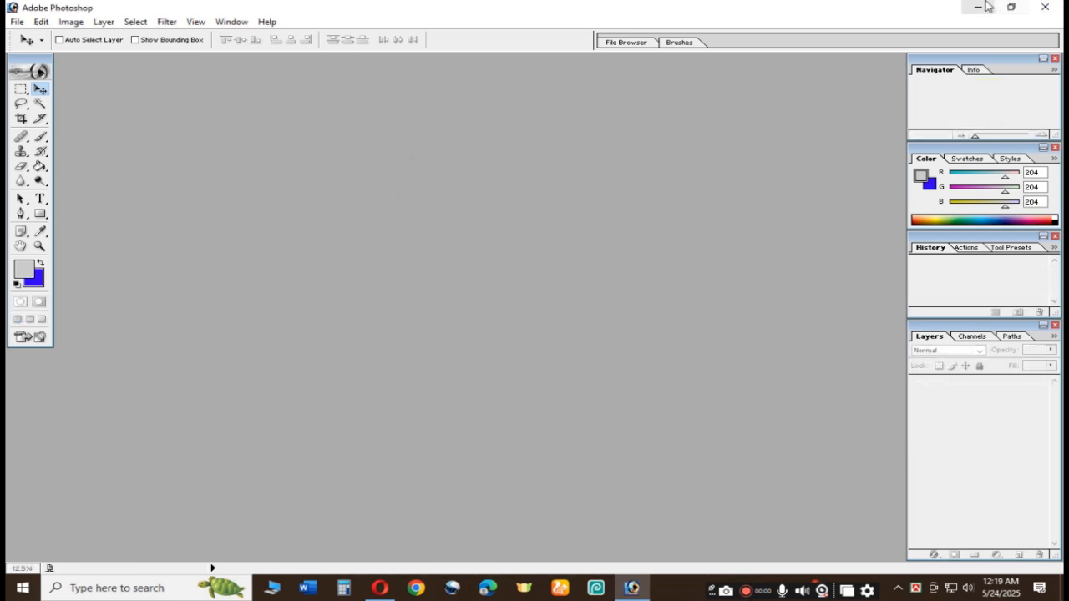
pyautogui.doubleClick(585, 393)
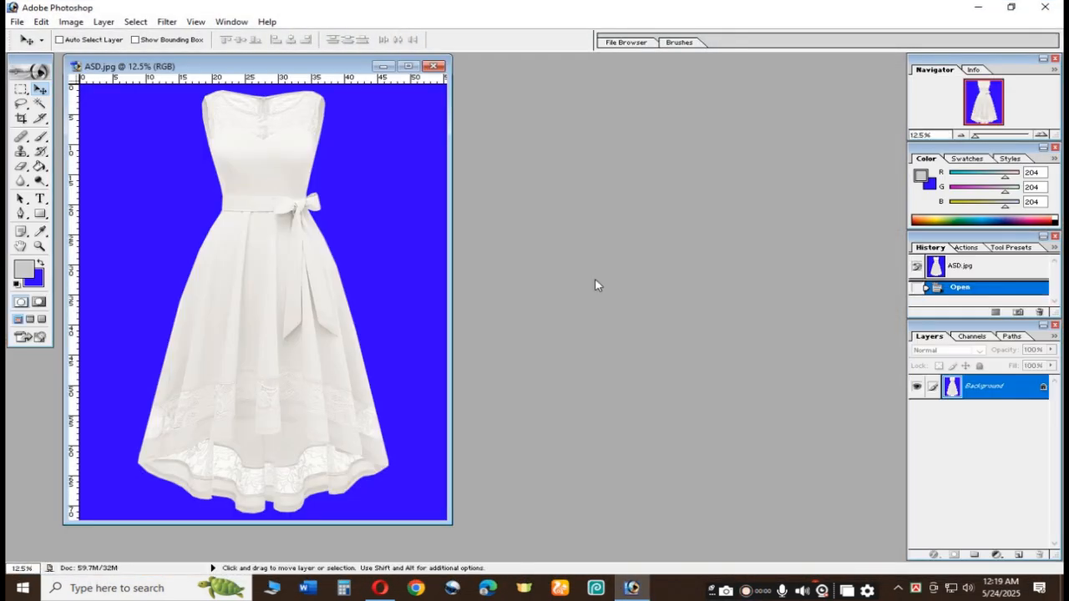
pyautogui.hotkey('ctrl', 'shift', 's')
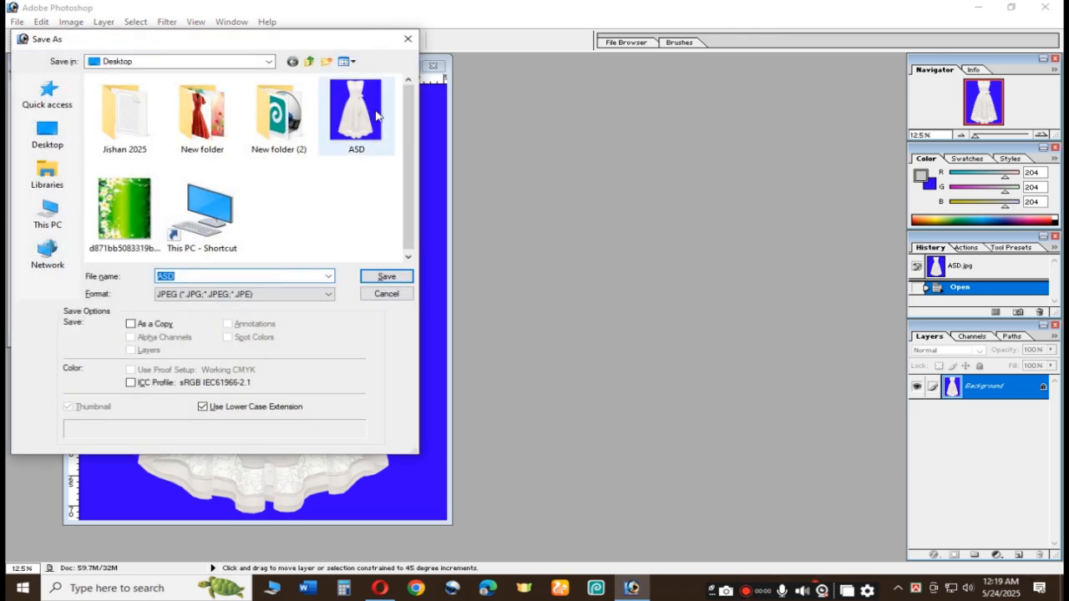
pyautogui.moveTo(307, 39); pyautogui.dragTo(476, 60)
pyautogui.moveTo(555, 71); pyautogui.dragTo(714, 92)
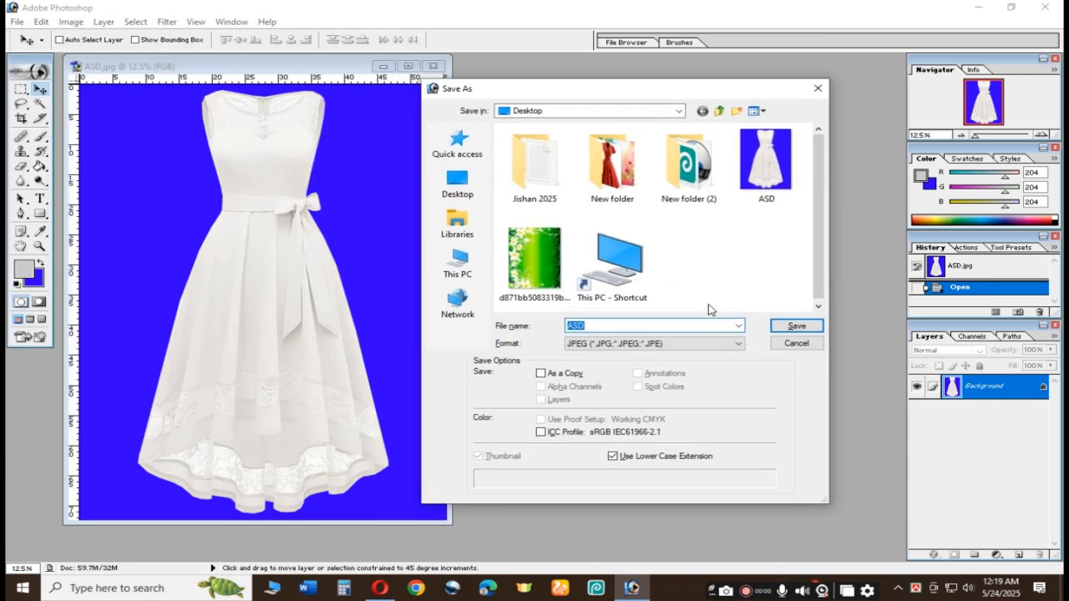
pyautogui.click(681, 345)
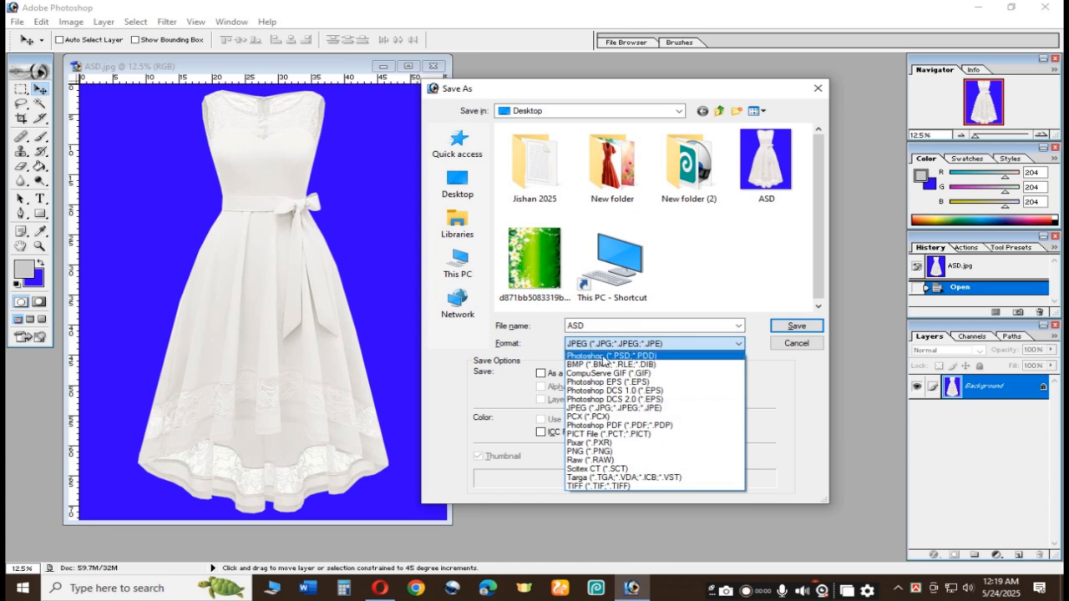
pyautogui.click(604, 357)
pyautogui.click(789, 327)
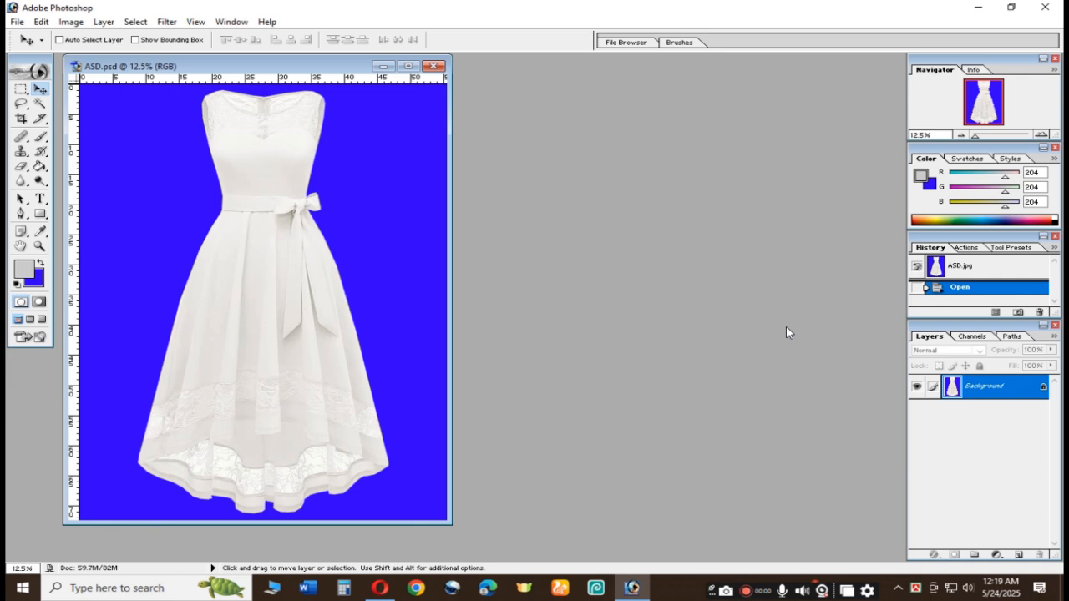
# Close the ASD.psd document and switch to the desktop
pyautogui.moveTo(248, 74); pyautogui.dragTo(601, 96)
pyautogui.click(784, 91)
pyautogui.click(978, 6)
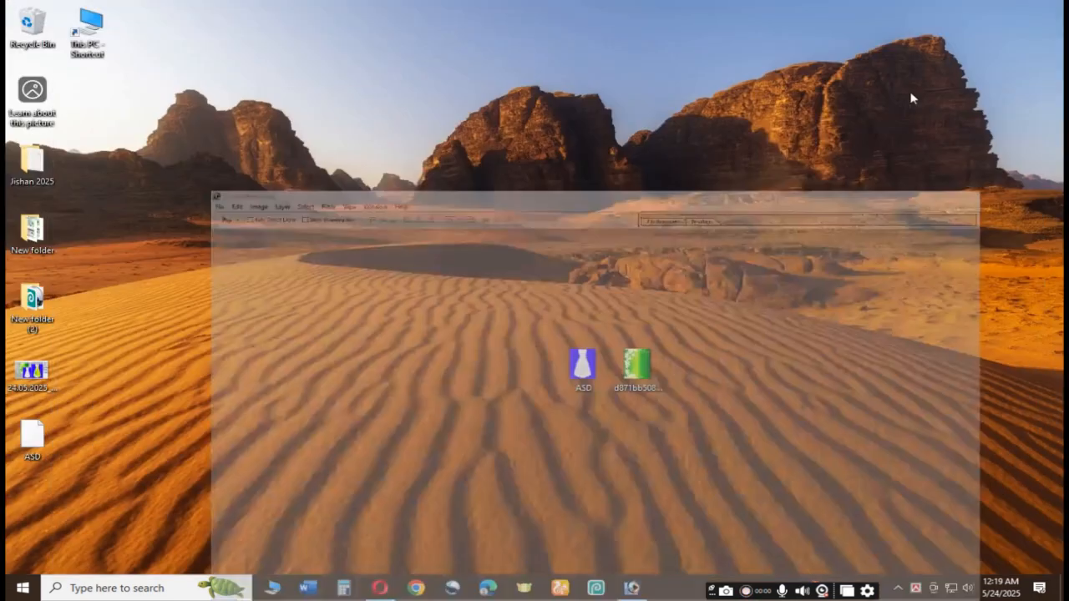
# Set the ASD PSD file apart on the desktop and open the ASD JPG dress image in Photoshop
pyautogui.click(586, 374)
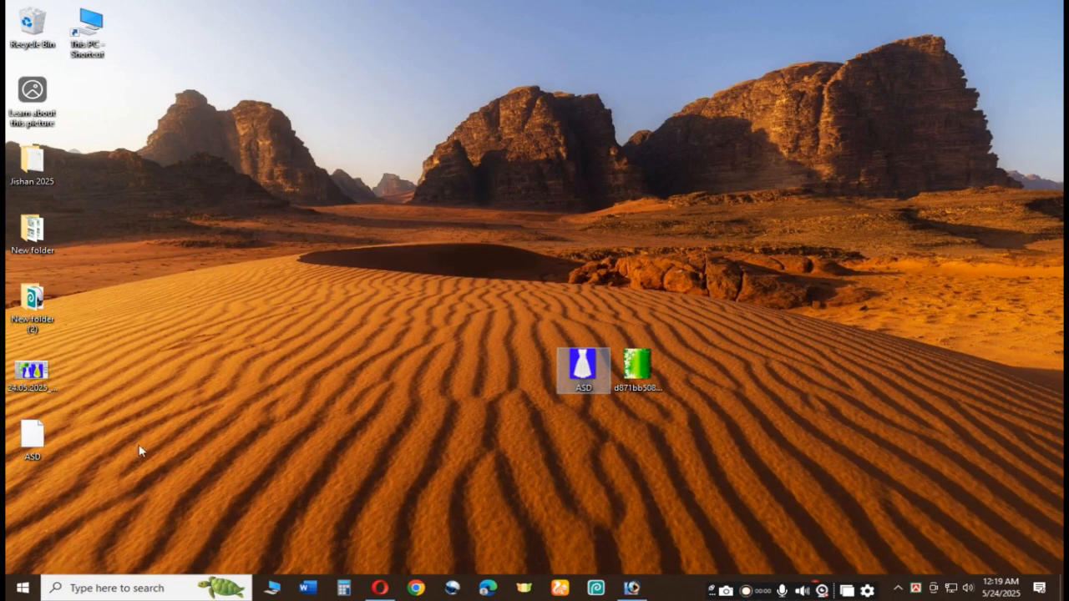
pyautogui.moveTo(25, 439); pyautogui.dragTo(191, 373)
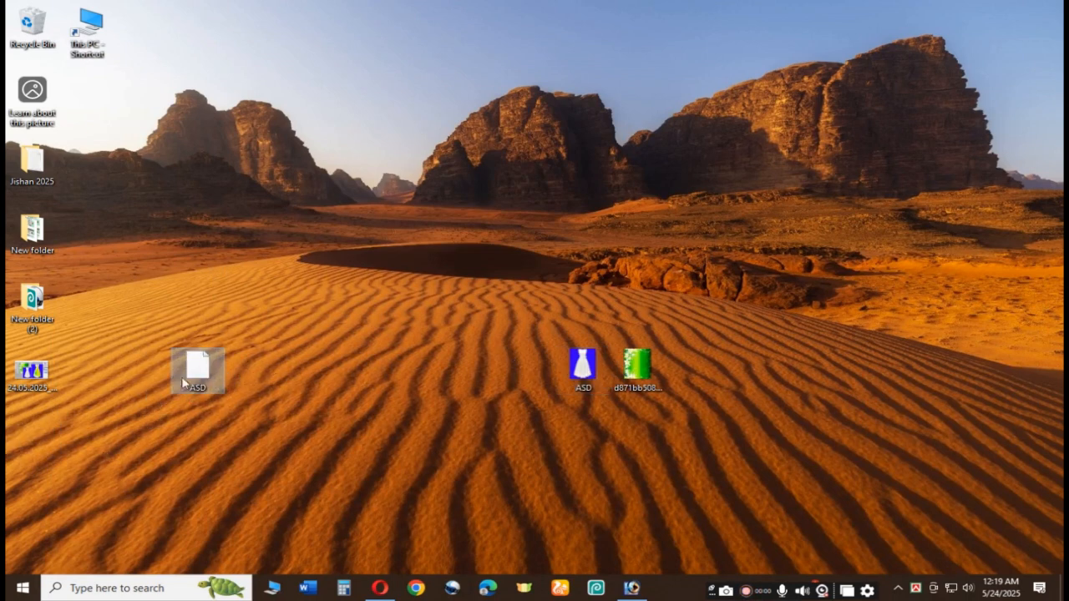
pyautogui.moveTo(581, 368); pyautogui.dragTo(574, 309)
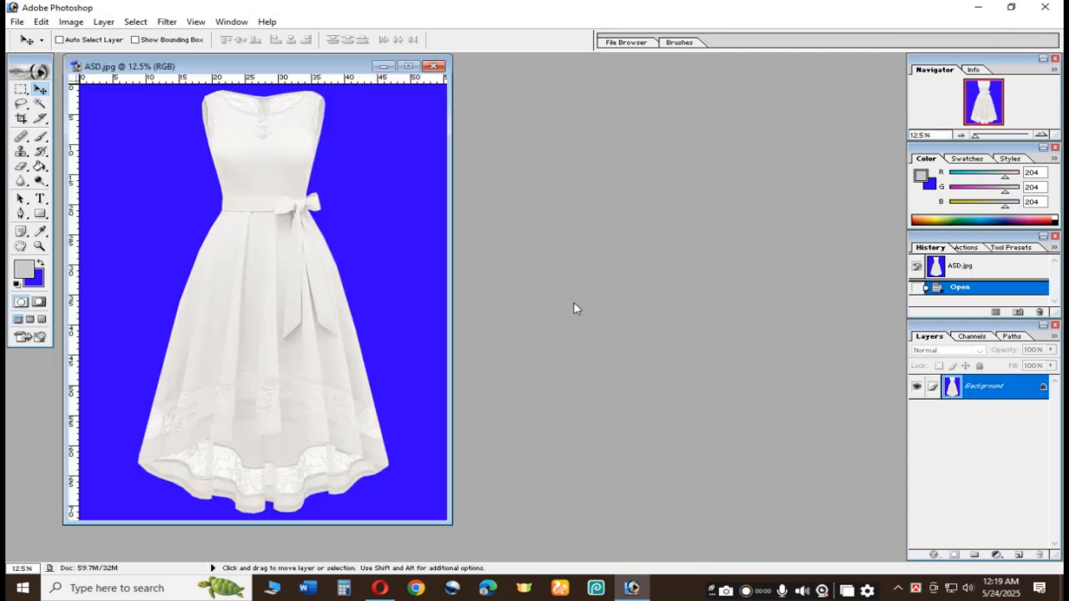
pyautogui.moveTo(307, 72); pyautogui.dragTo(505, 78)
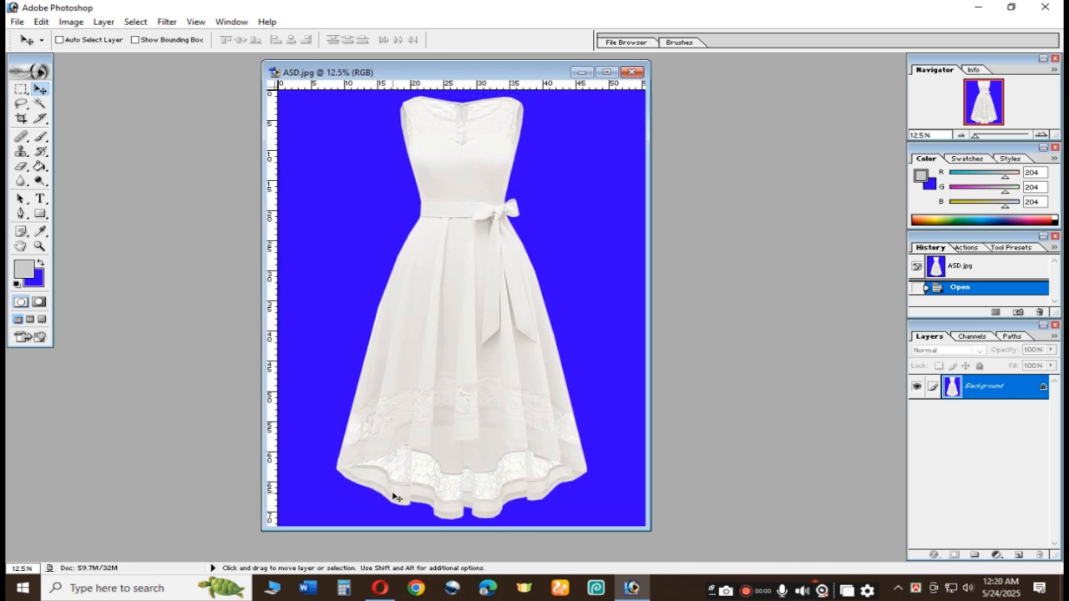
# Select the white dress with Color Range, sampling its skirt fabric at a fuzziness of 200
pyautogui.click(135, 22)
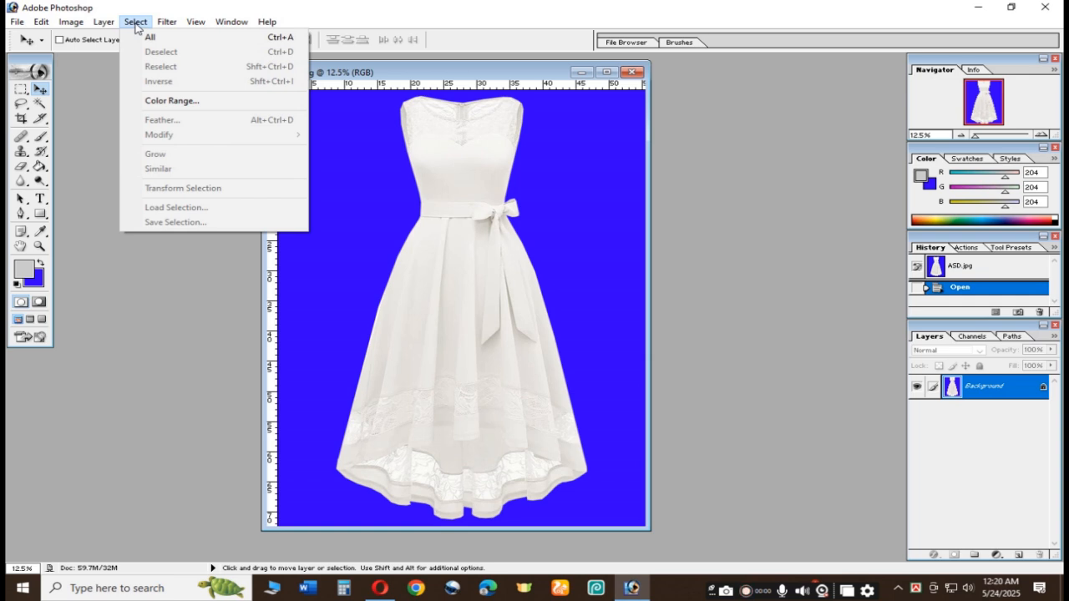
pyautogui.click(171, 101)
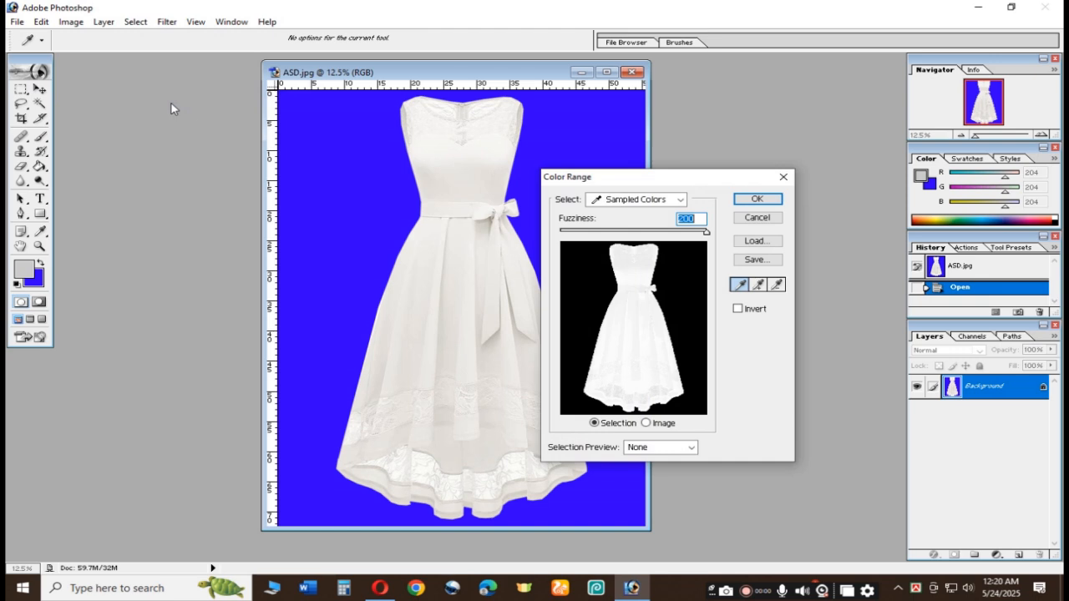
pyautogui.click(632, 354)
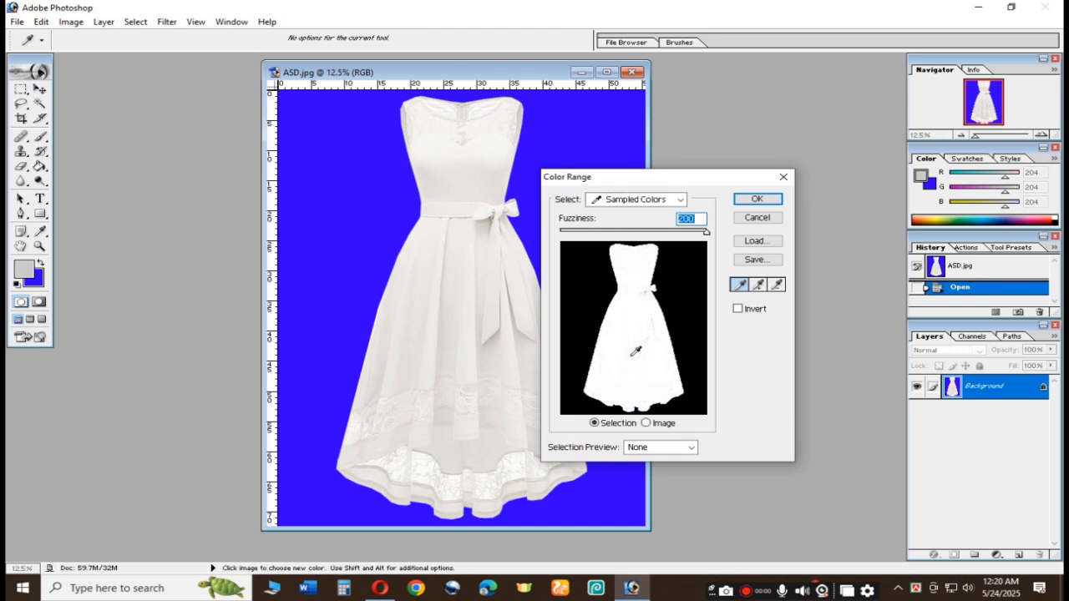
pyautogui.click(647, 423)
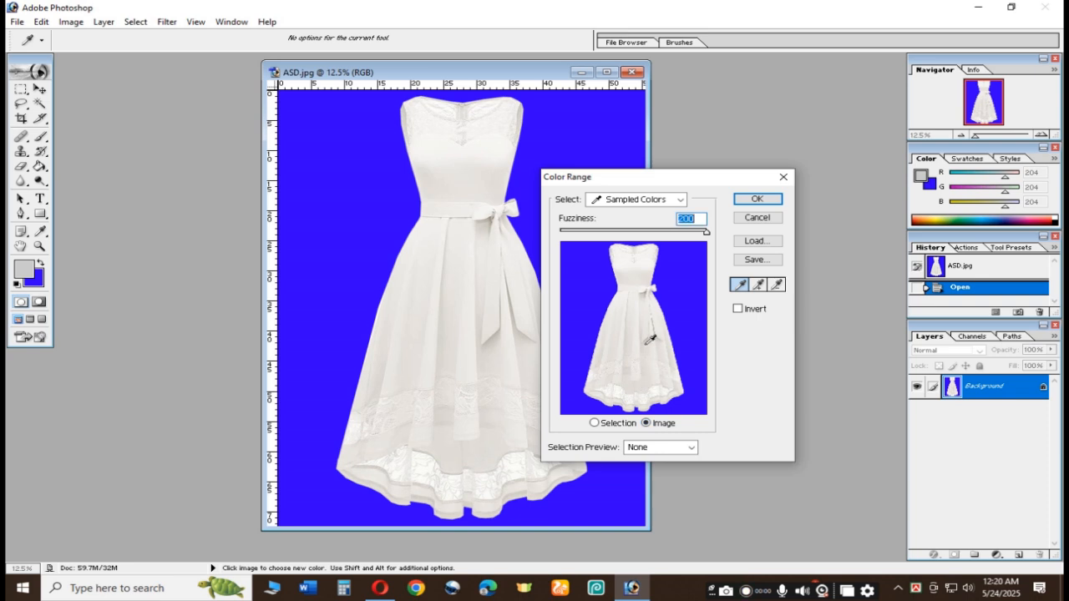
pyautogui.click(755, 199)
pyautogui.press('v')
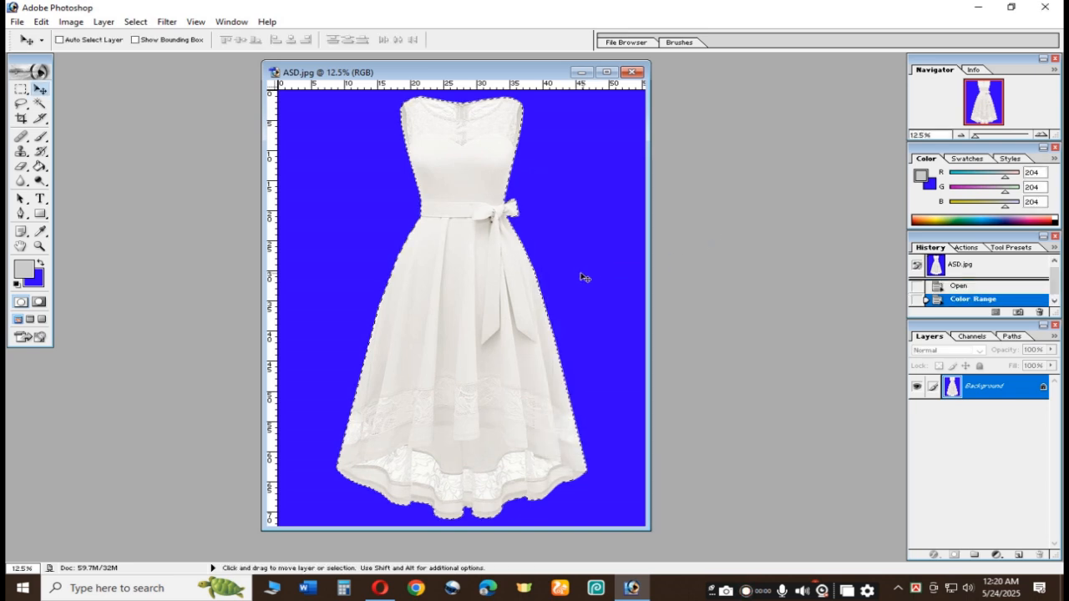
# Add the missed areas around the waist bow to the selection with the Lasso tool, and copy the dress to a new layer
pyautogui.click(1041, 136)
pyautogui.click(1042, 136)
pyautogui.click(1041, 136)
pyautogui.moveTo(984, 106); pyautogui.dragTo(985, 95)
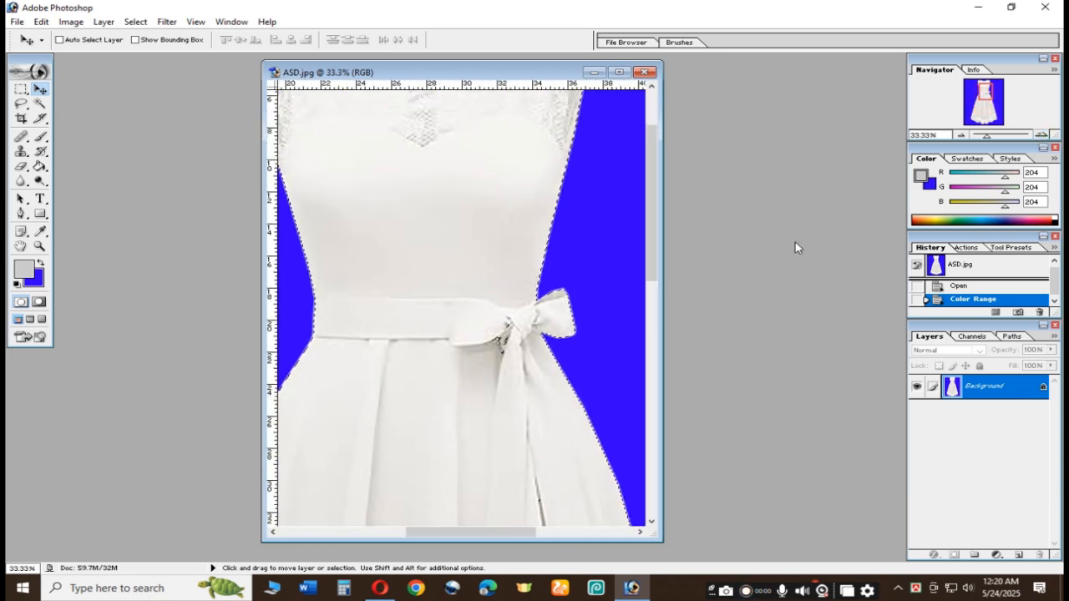
pyautogui.click(618, 73)
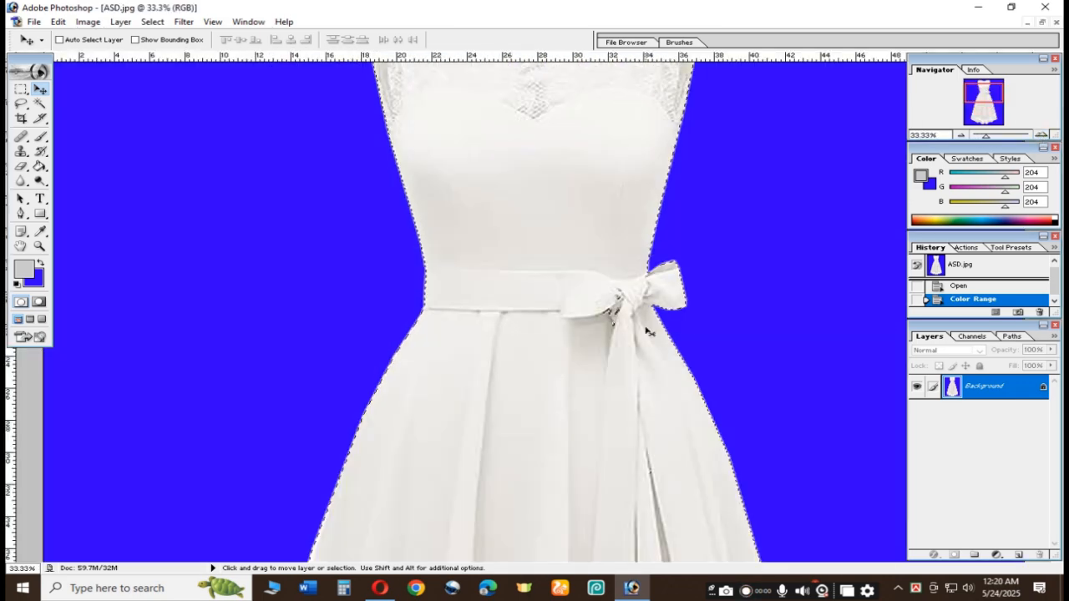
pyautogui.click(22, 104)
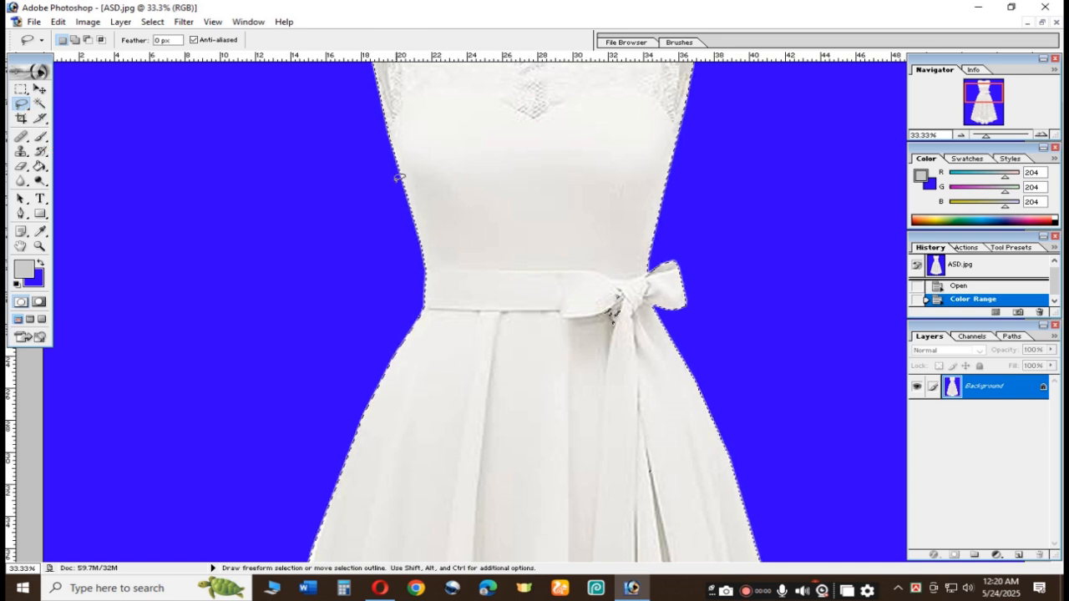
pyautogui.press('shift')
pyautogui.moveTo(595, 331)
pyautogui.mouseDown()
pyautogui.moveTo(622, 329)
pyautogui.moveTo(638, 290)
pyautogui.moveTo(576, 311)
pyautogui.moveTo(595, 330)
pyautogui.mouseUp()
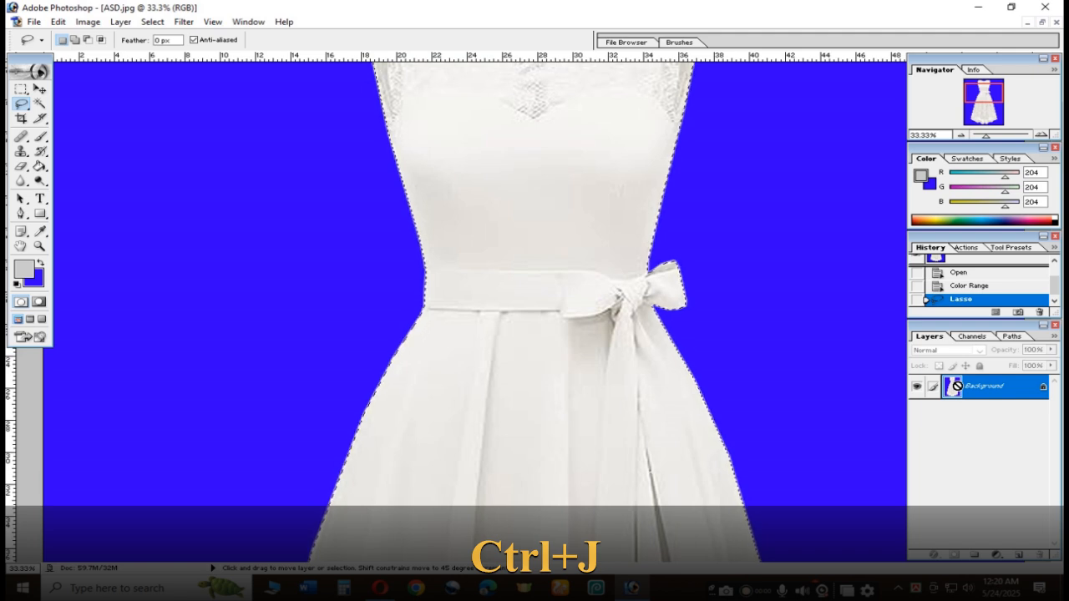
pyautogui.hotkey('ctrl', 'j')
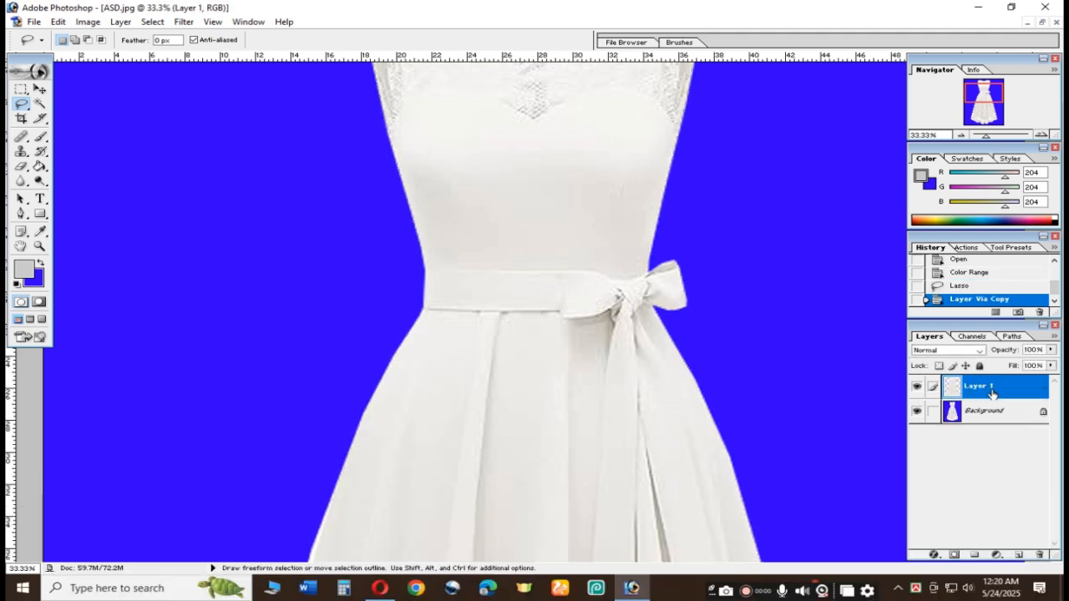
# Open the green floral image from the desktop and copy it into the dress document as a new layer
pyautogui.click(977, 7)
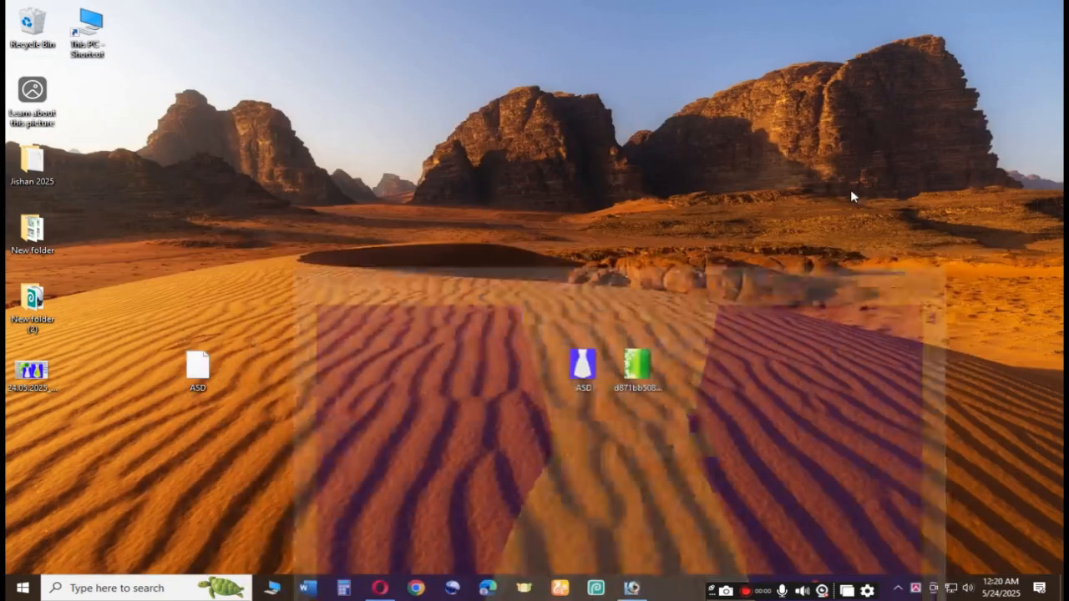
pyautogui.moveTo(618, 364); pyautogui.dragTo(382, 282)
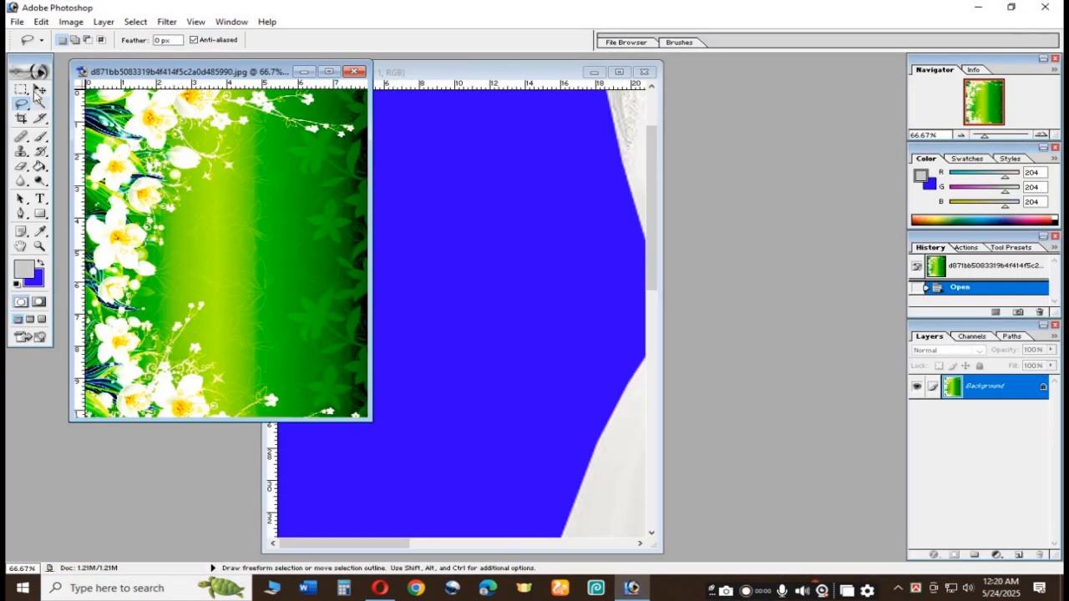
pyautogui.click(39, 89)
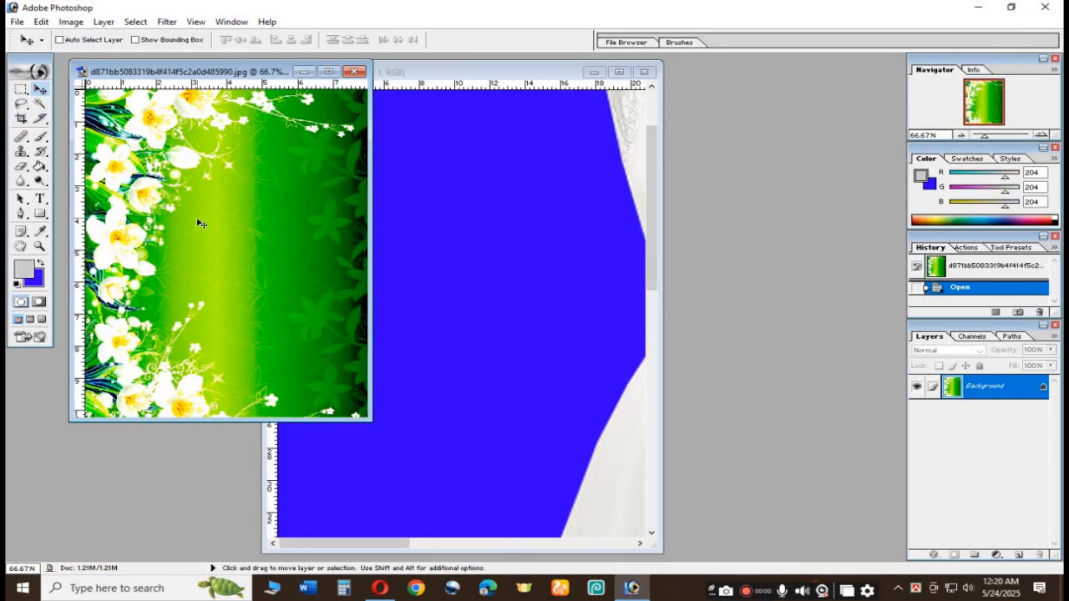
pyautogui.moveTo(201, 240); pyautogui.dragTo(510, 248)
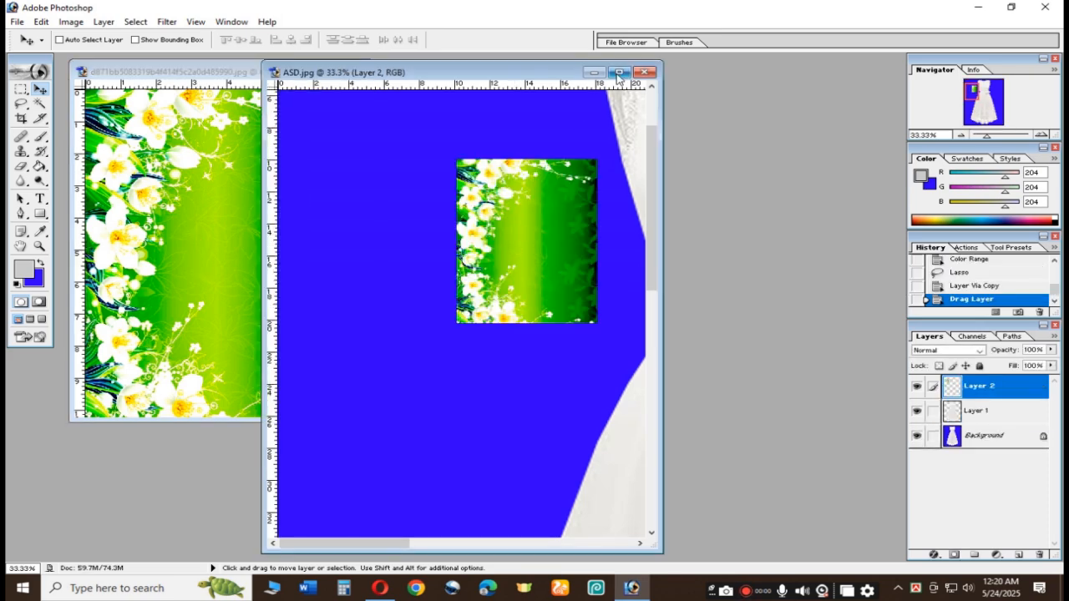
# Move the floral layer up to the canvas's upper edge, beside the dress bodice
pyautogui.click(619, 72)
pyautogui.click(960, 135)
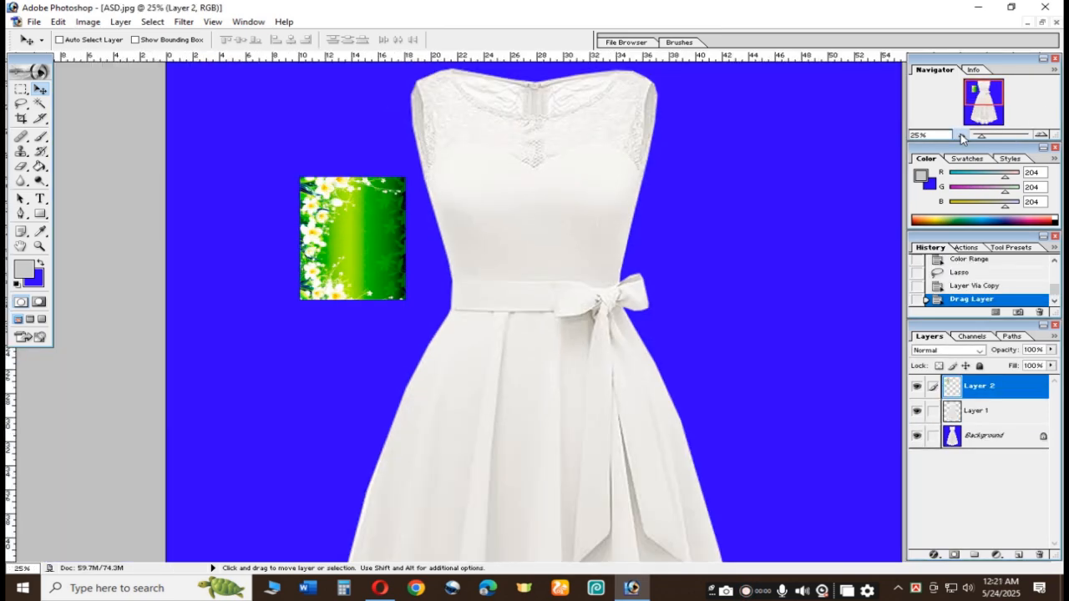
pyautogui.click(960, 135)
pyautogui.click(959, 135)
pyautogui.moveTo(440, 166); pyautogui.dragTo(450, 105)
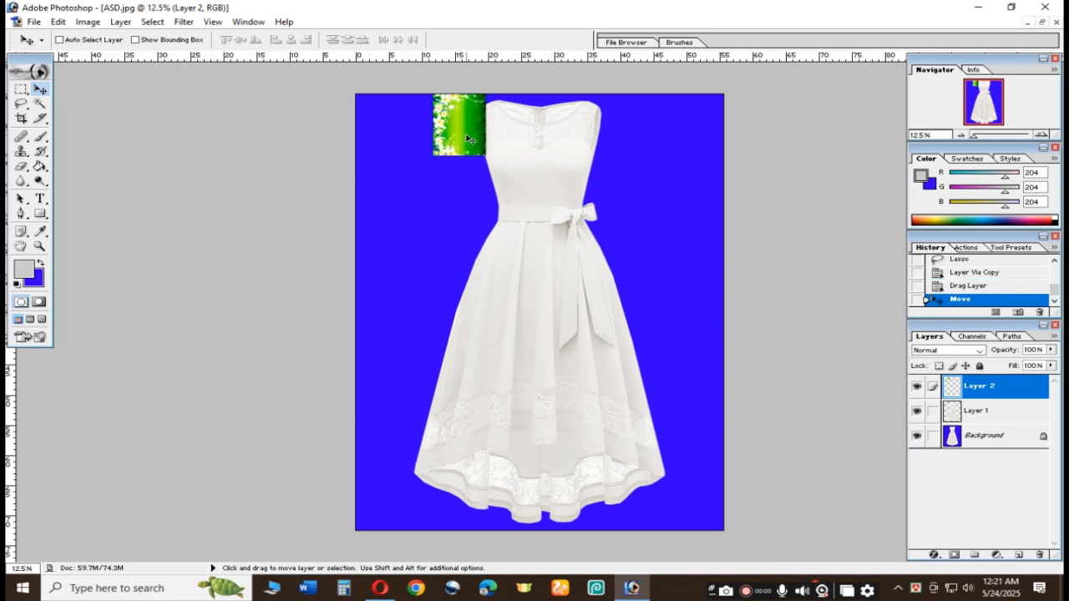
# Enlarge the floral layer proportionally to about 694% with Free Transform and position it over the whole dress
pyautogui.hotkey('ctrl', 't')
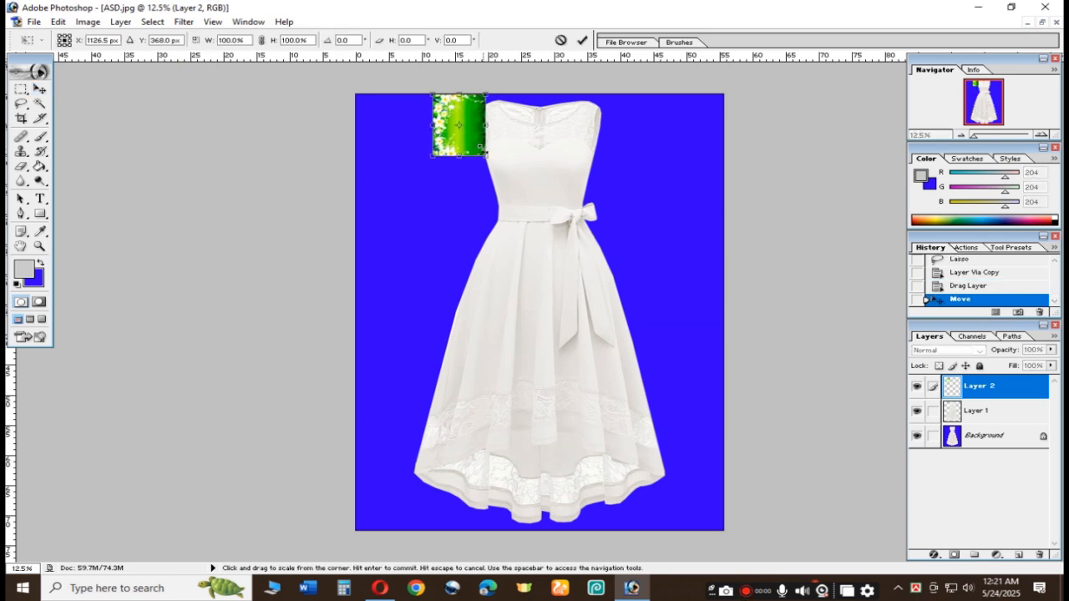
pyautogui.moveTo(485, 155); pyautogui.dragTo(714, 436)
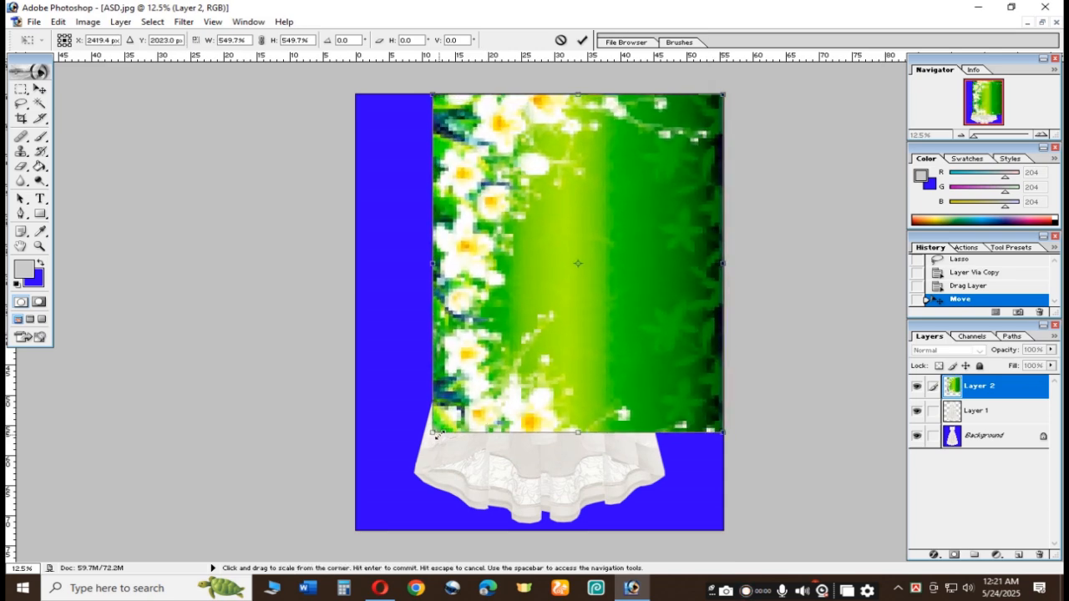
pyautogui.moveTo(440, 434); pyautogui.dragTo(417, 552)
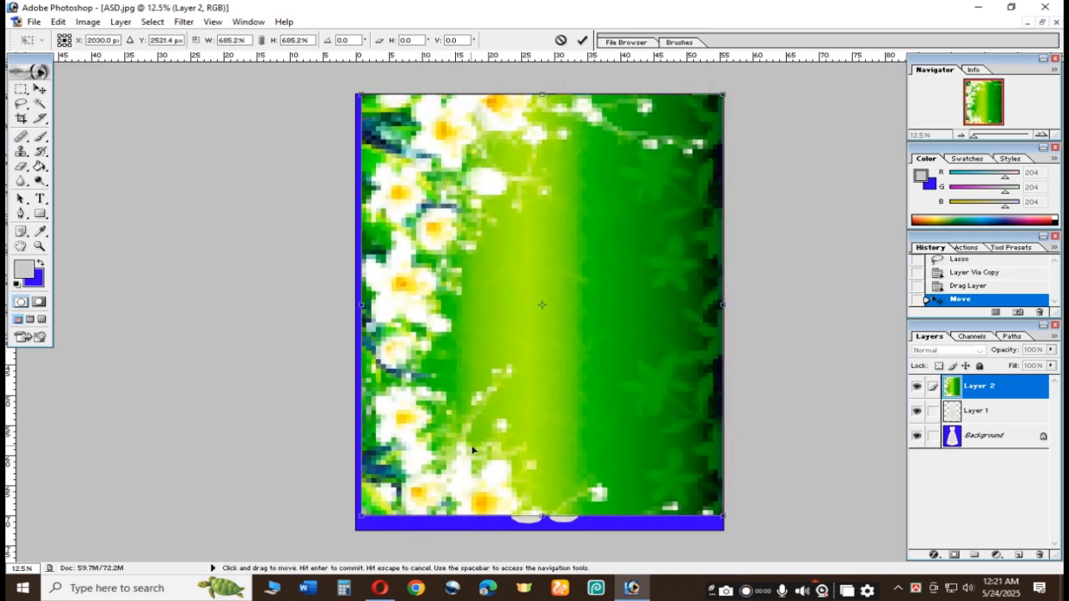
pyautogui.moveTo(471, 451); pyautogui.dragTo(492, 456)
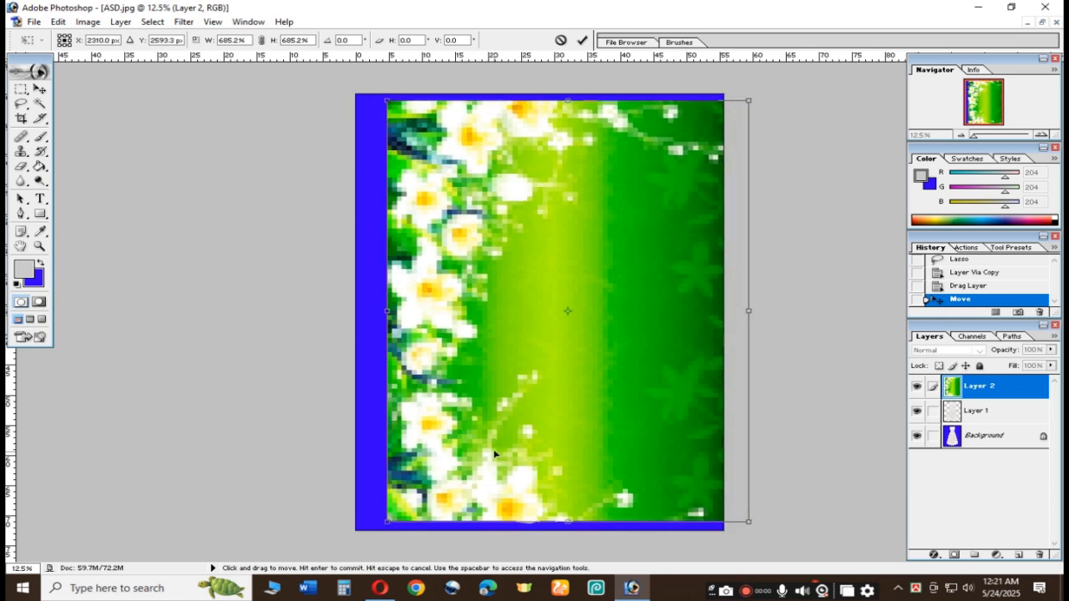
pyautogui.moveTo(749, 521); pyautogui.dragTo(754, 528)
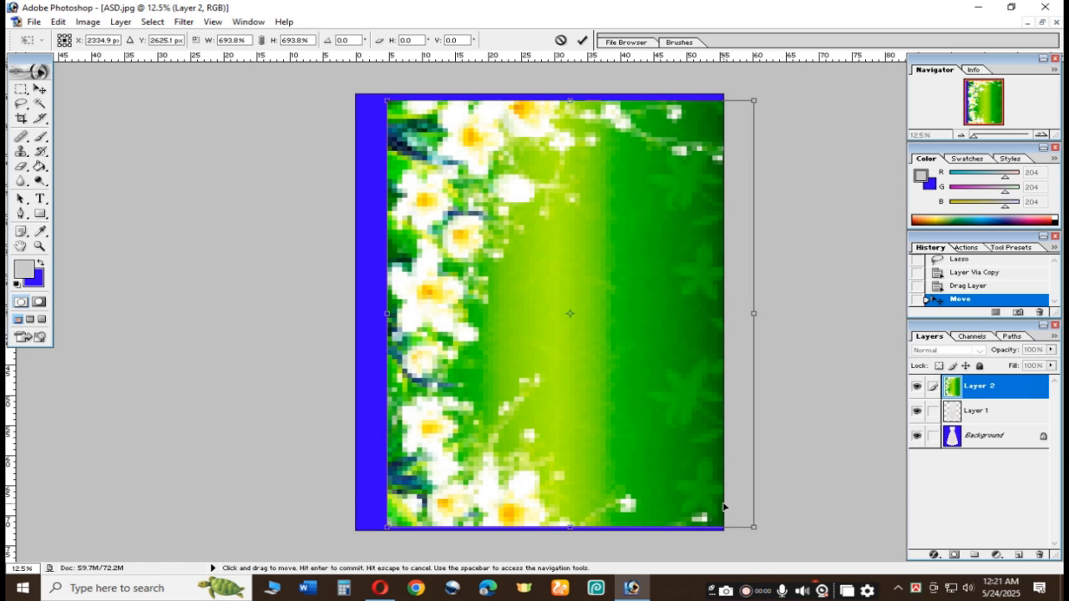
pyautogui.press('Return')
pyautogui.moveTo(615, 388); pyautogui.dragTo(639, 402)
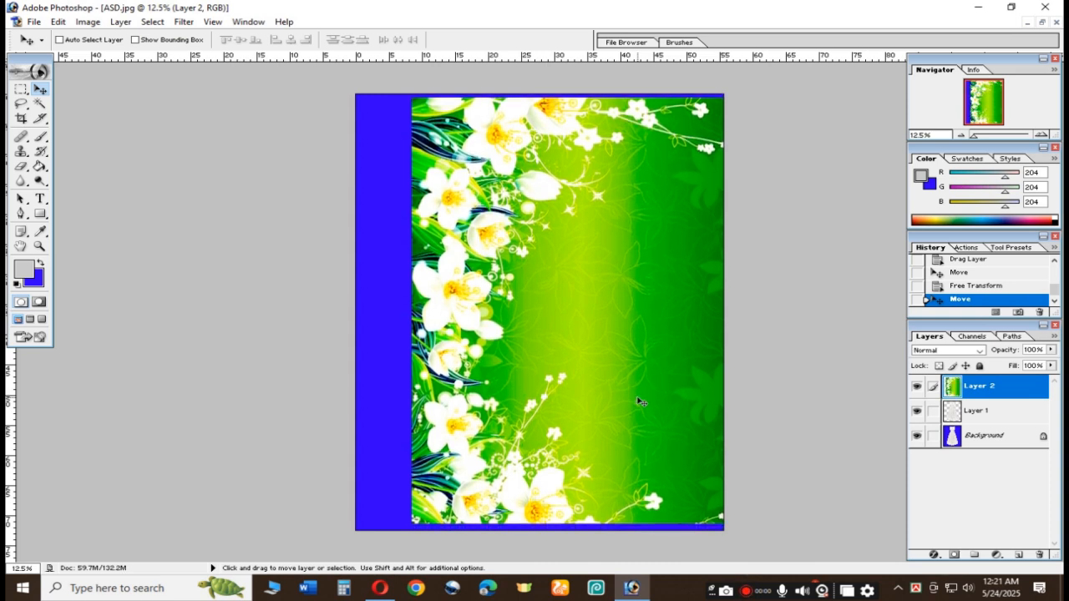
pyautogui.hotkey('ctrl', 'd')
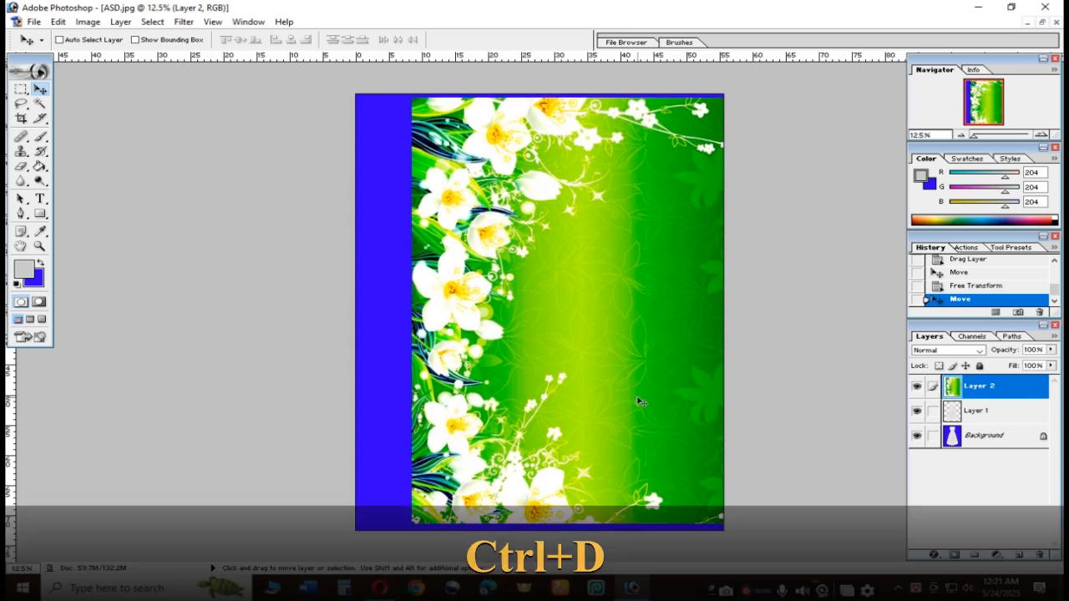
# Load the dress layer's outline as a selection and group the floral layer with the dress layer beneath as a clipping mask
pyautogui.keyDown('ctrl'); pyautogui.click(975, 415); pyautogui.keyUp('ctrl')
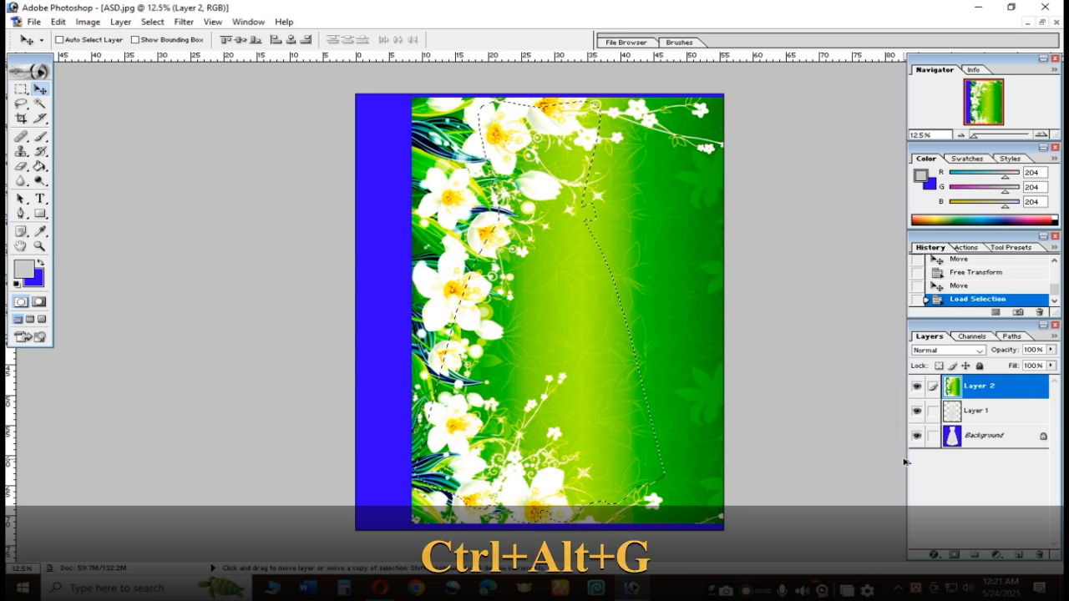
pyautogui.hotkey('ctrl', 'alt', 'g')
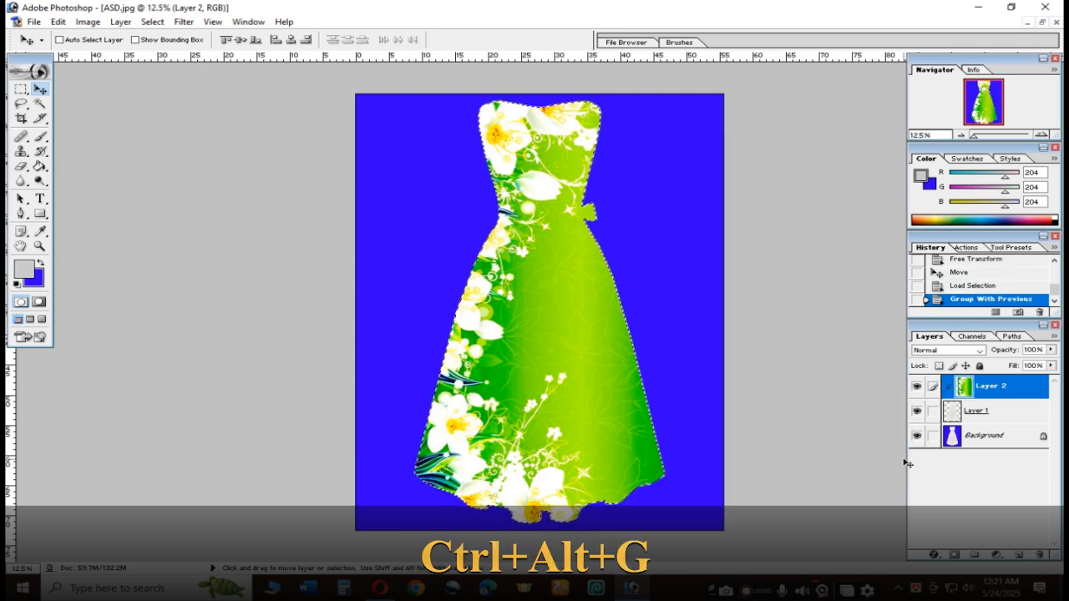
# Try the Multiply and Linear Burn blending modes on the floral layer, and set it to Color Burn
pyautogui.click(981, 352)
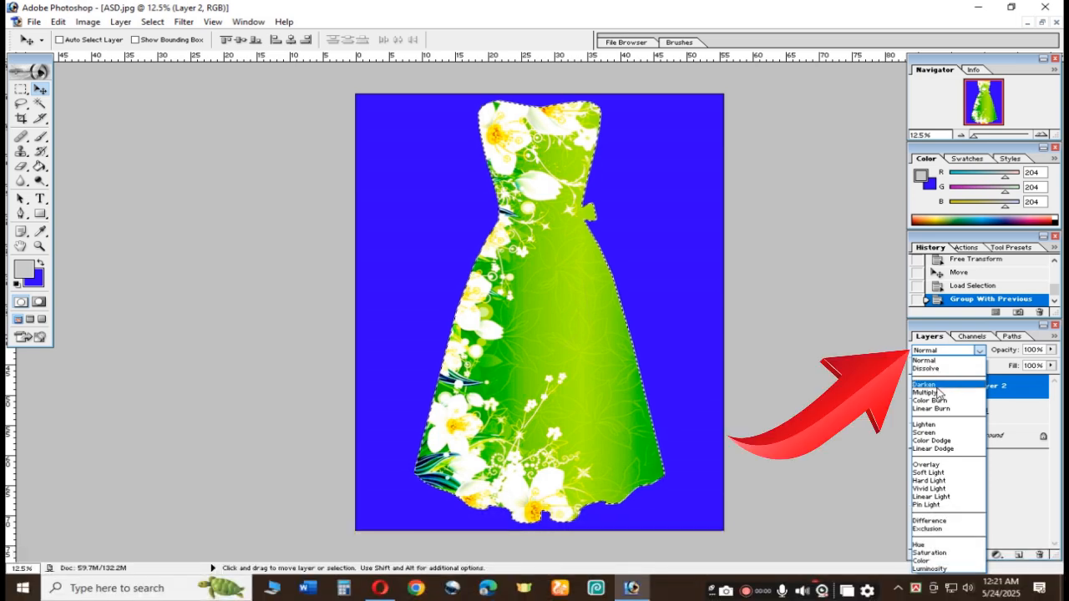
pyautogui.click(944, 394)
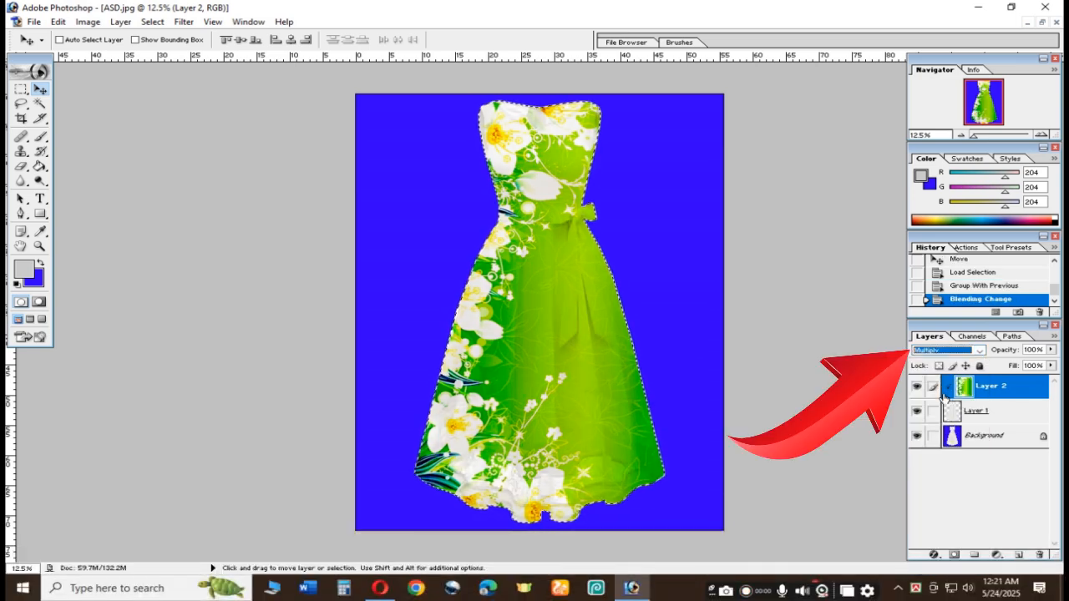
pyautogui.click(979, 352)
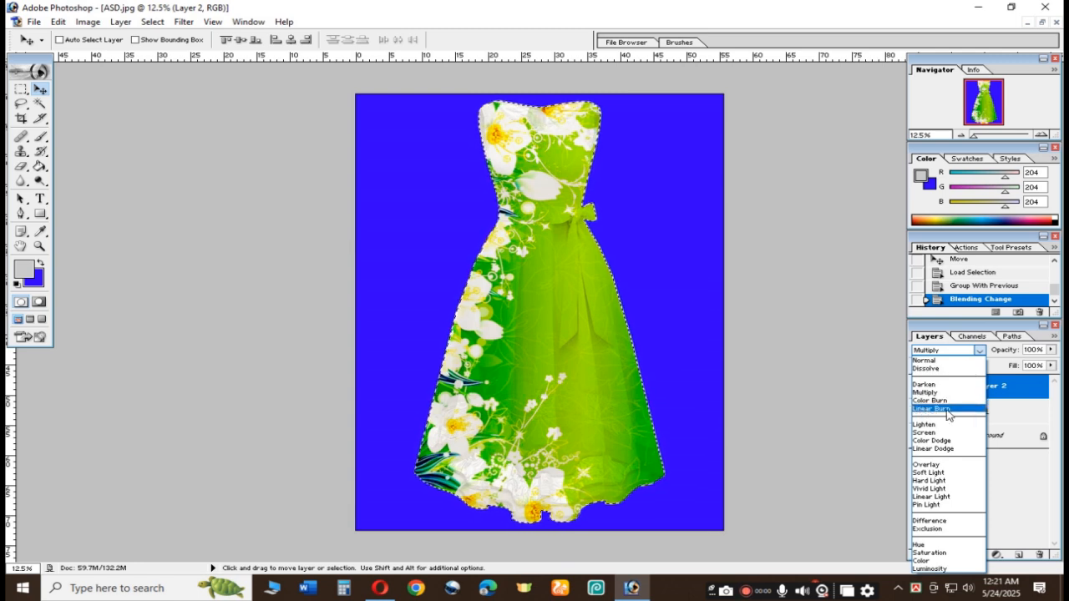
pyautogui.click(948, 410)
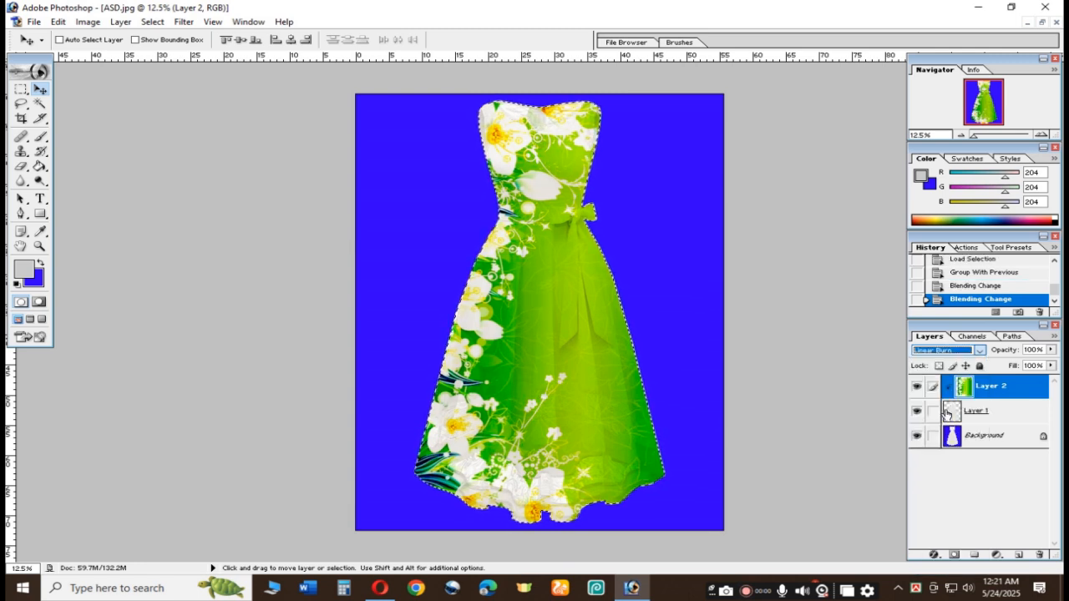
pyautogui.click(956, 351)
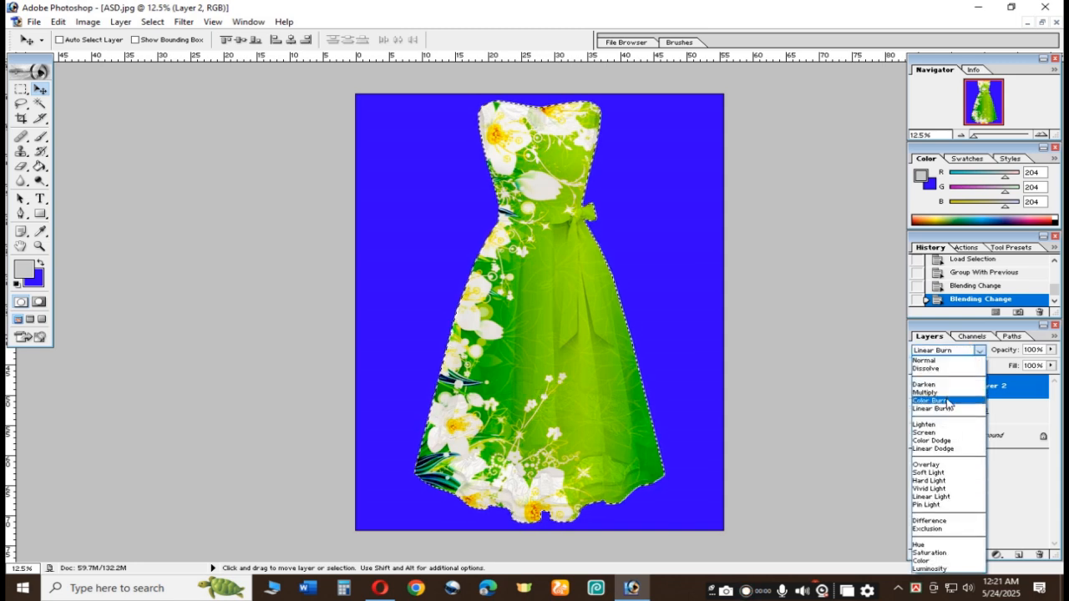
pyautogui.click(949, 401)
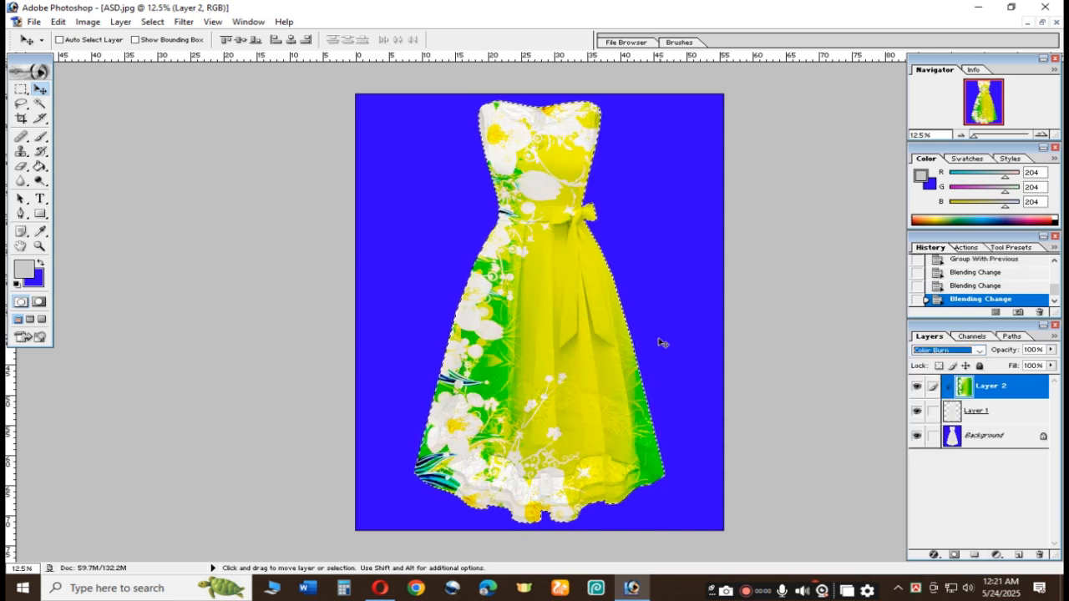
# Restore the dress document to a floating window, and close the source floral image
pyautogui.click(1044, 23)
pyautogui.moveTo(455, 74); pyautogui.dragTo(669, 78)
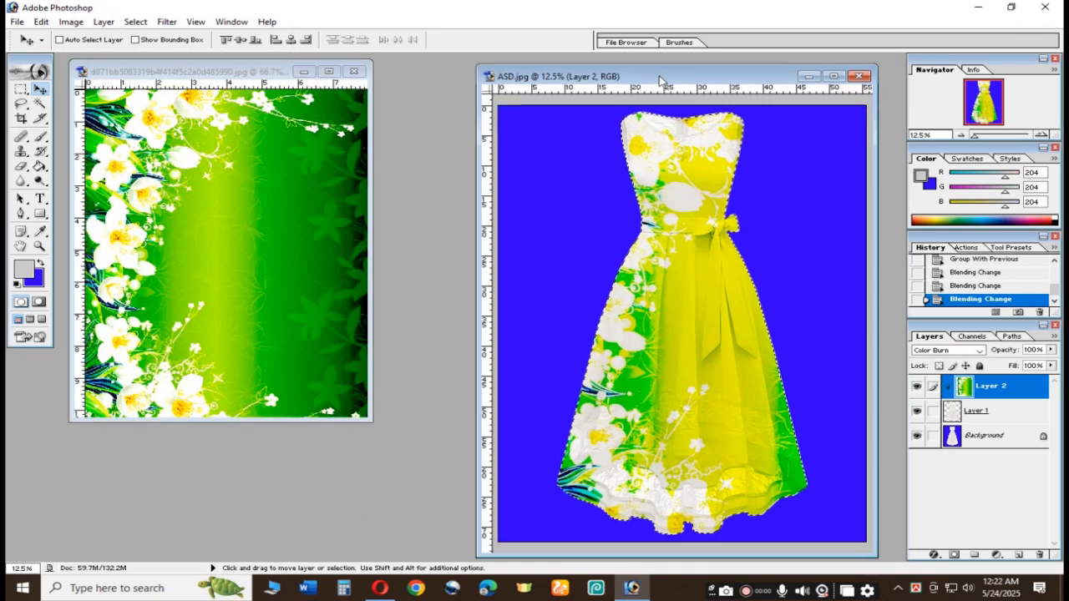
pyautogui.click(354, 71)
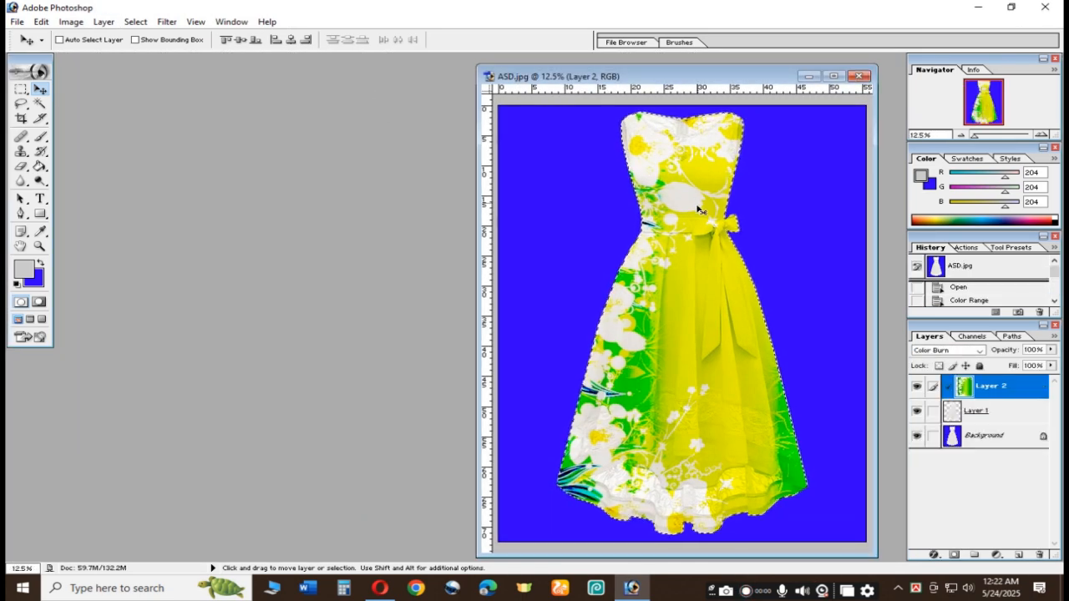
pyautogui.moveTo(659, 76); pyautogui.dragTo(565, 78)
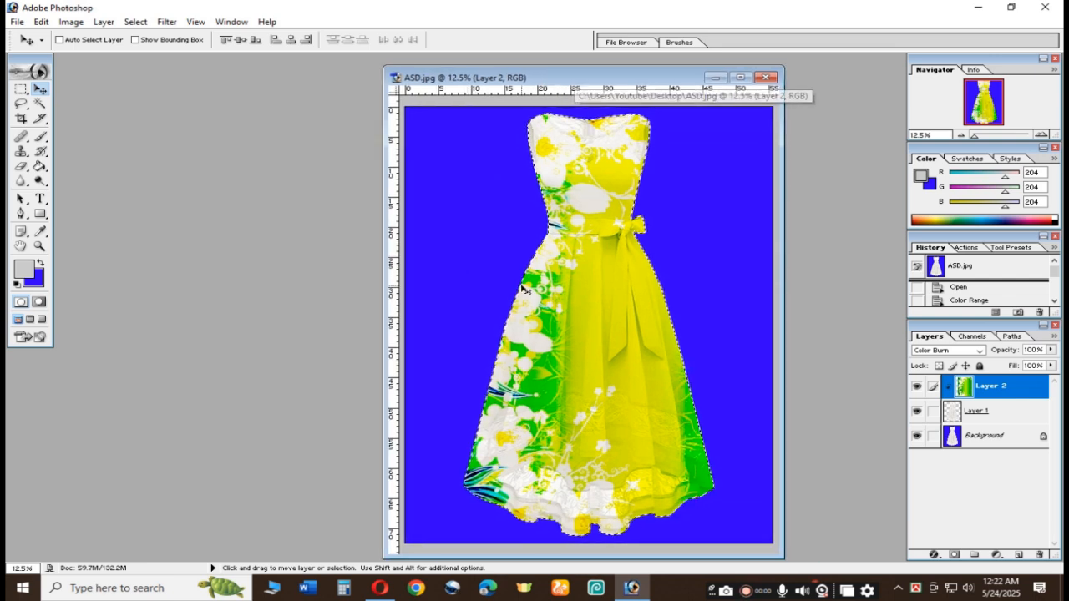
# Apply the Displace filter to the floral layer at 15% horizontal and 10% vertical scale, Stretch To Fit, Repeat Edge Pixels, with the ASD displacement map
pyautogui.click(167, 23)
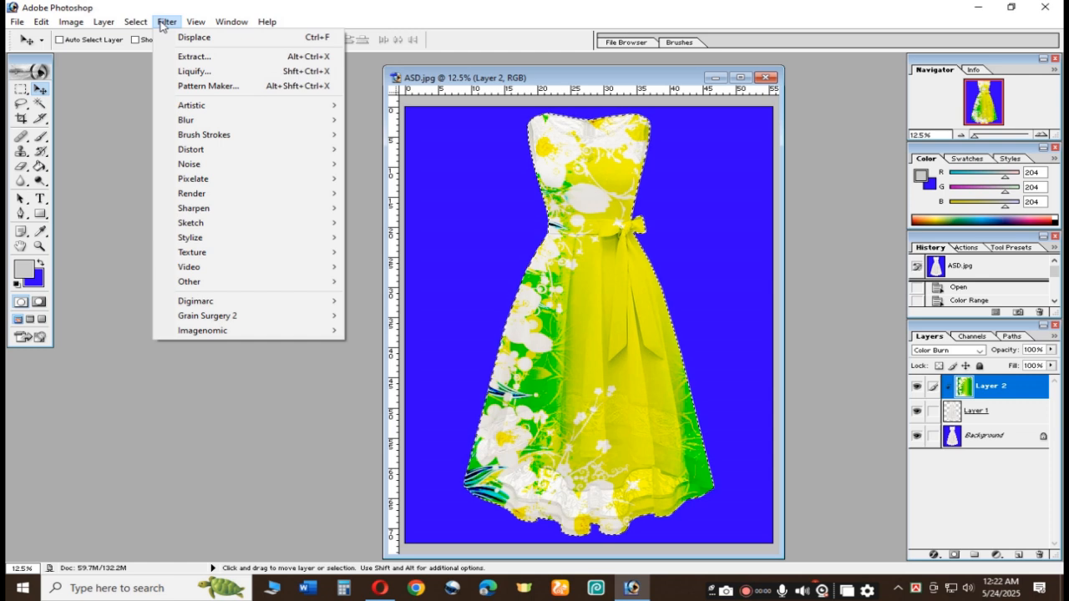
pyautogui.moveTo(207, 153)
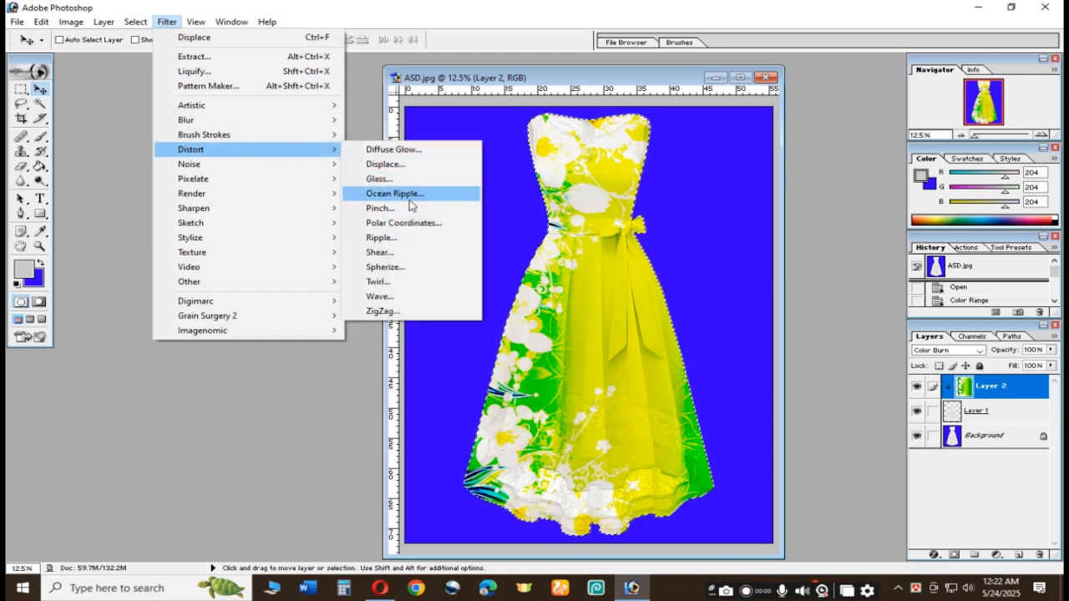
pyautogui.click(399, 166)
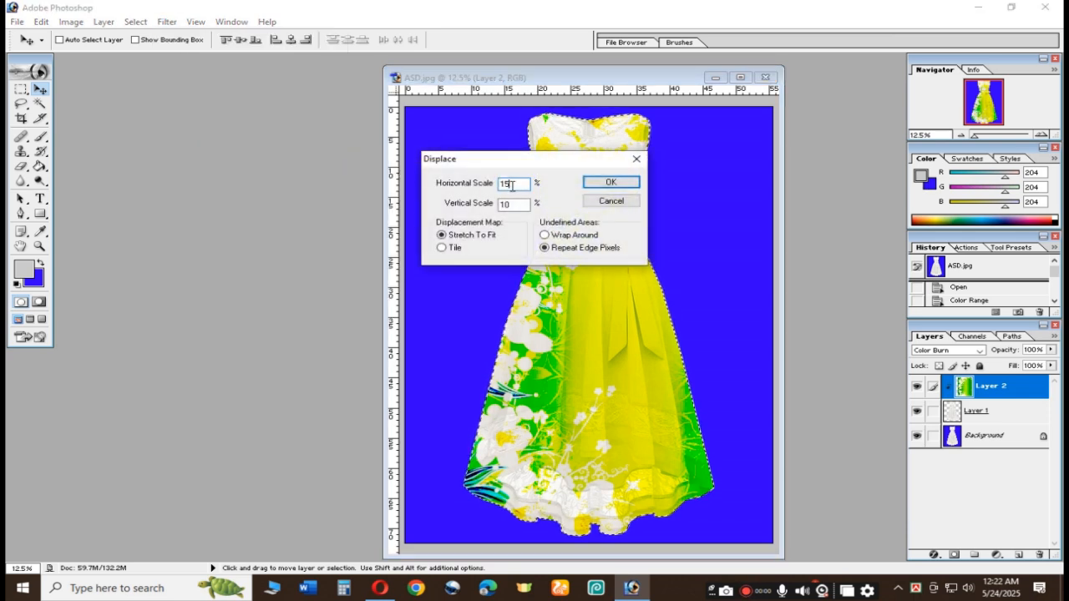
pyautogui.click(609, 182)
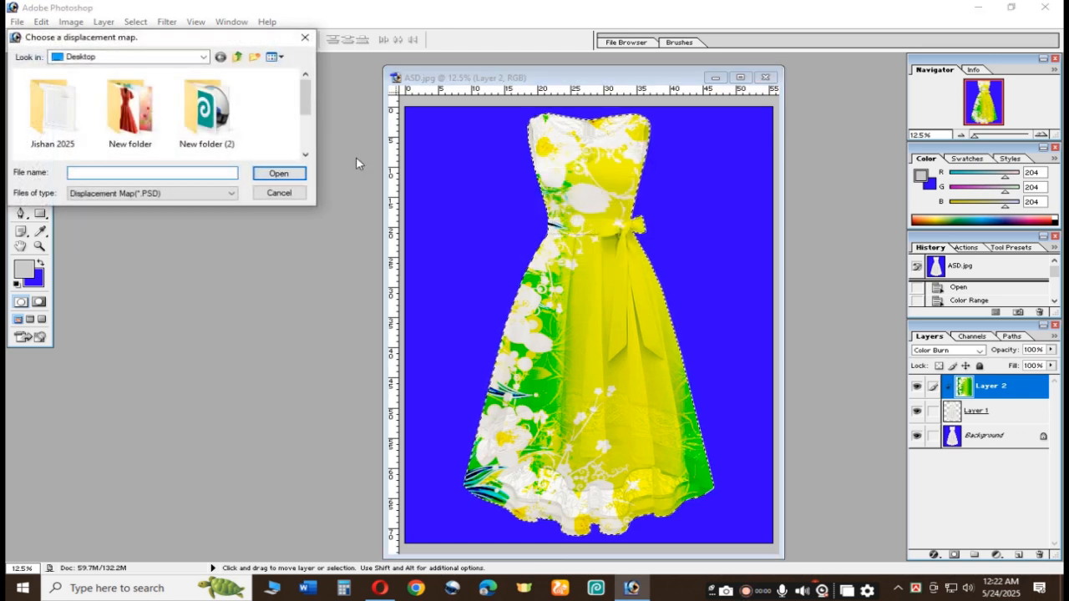
pyautogui.click(305, 156)
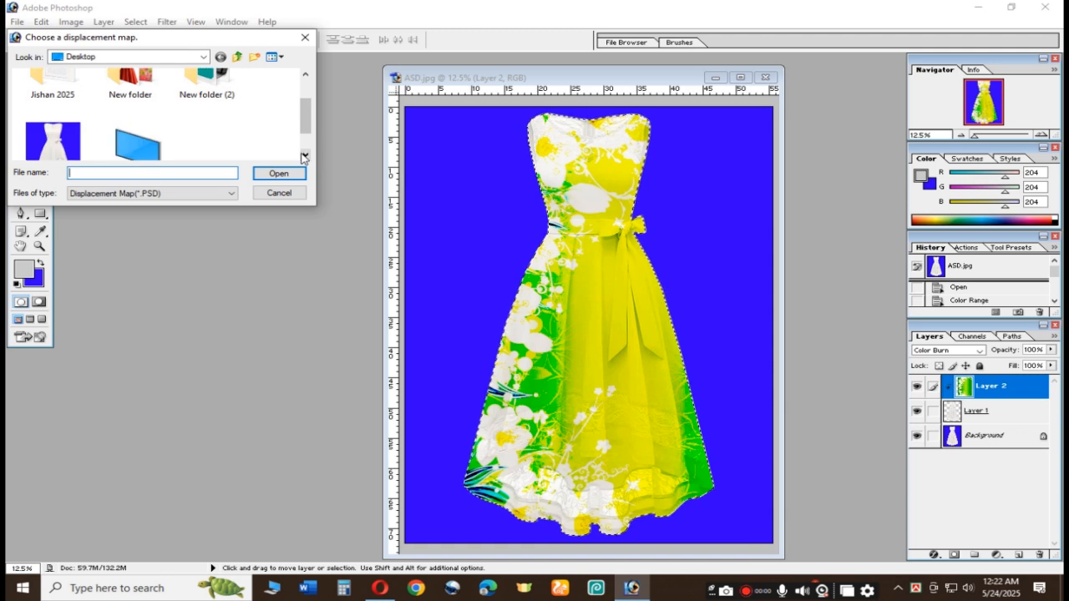
pyautogui.click(304, 157)
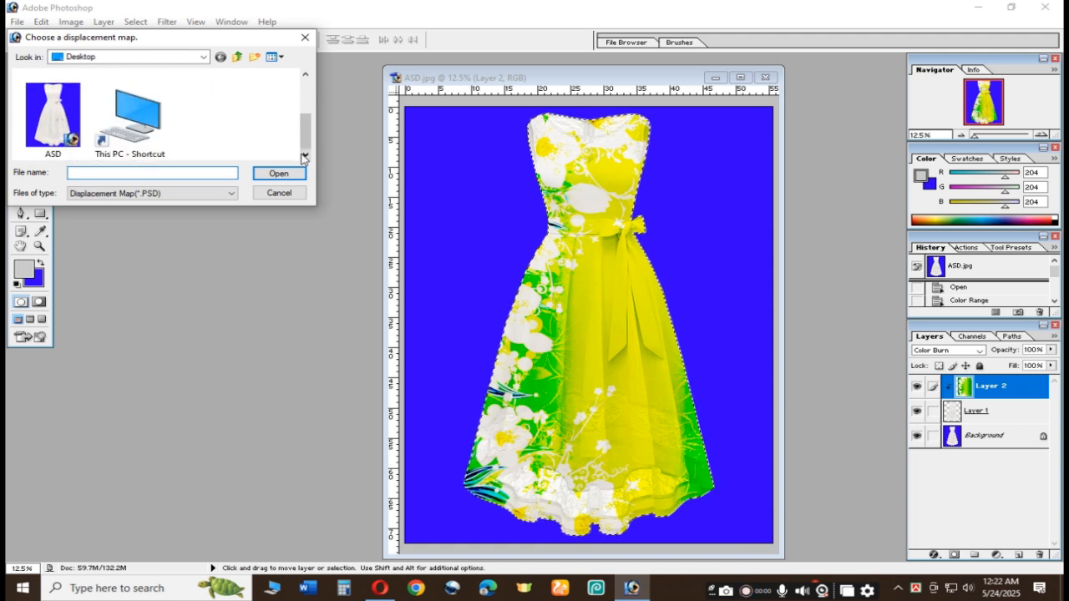
pyautogui.click(37, 146)
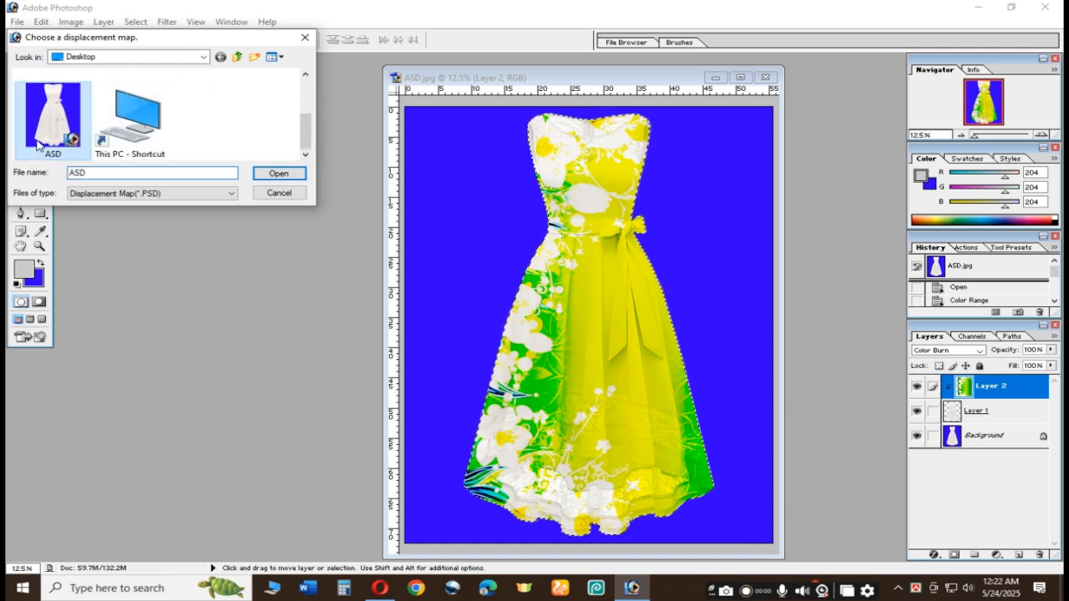
pyautogui.click(280, 174)
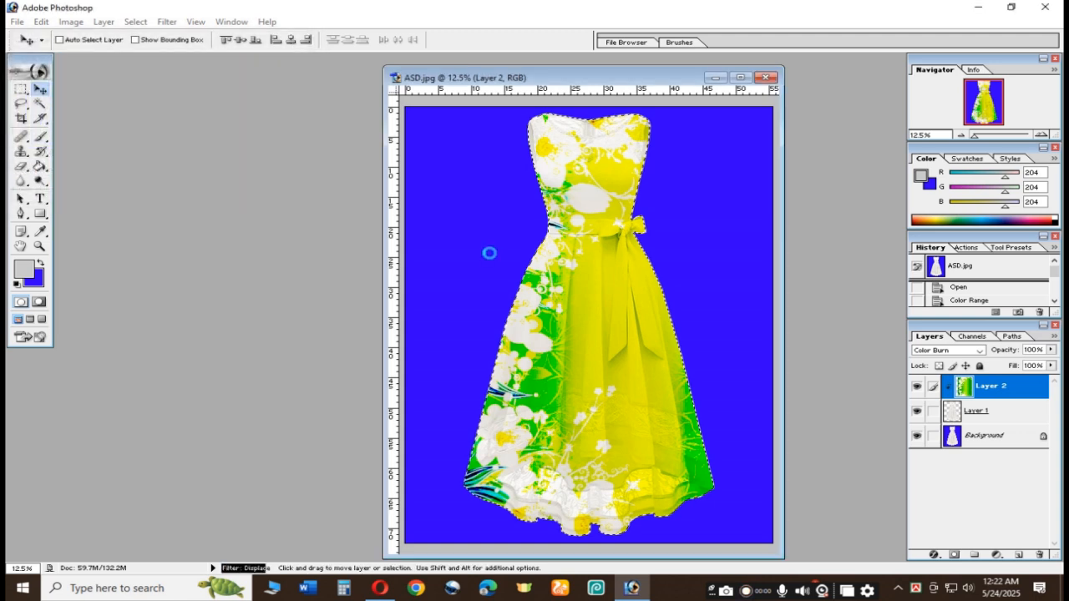